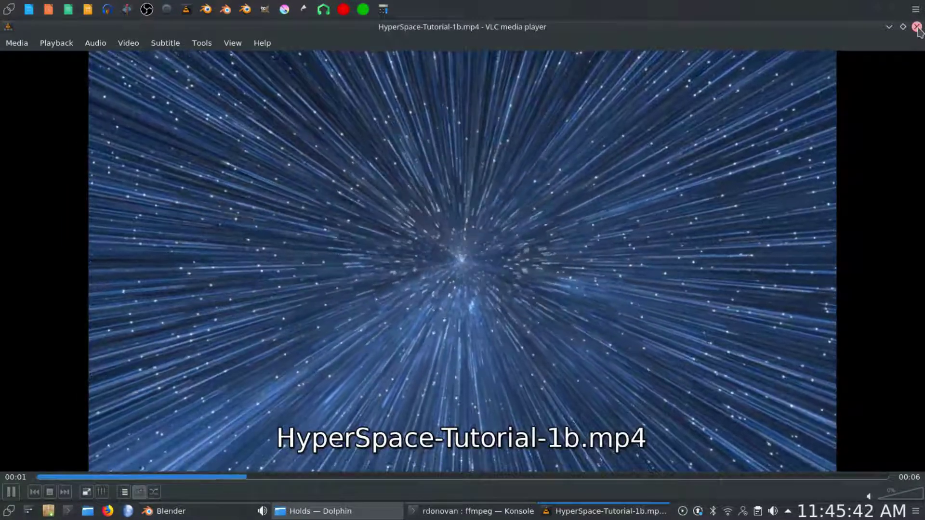
Close VLC once the HyperSpace-Tutorial-1b.mp4 clip has played
{"action": "left_click", "coordinate": [917, 26]}
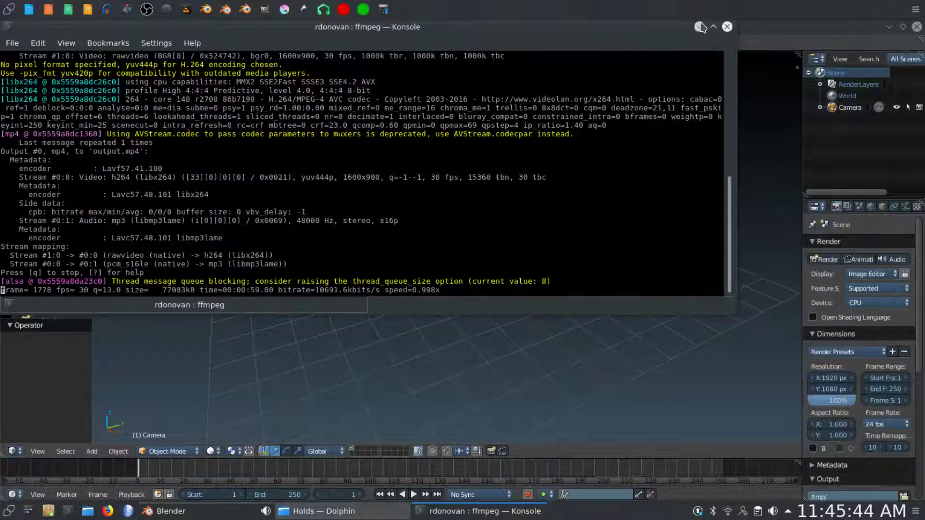
Minimize Konsole, switch the 3D viewport to the Video Sequence Editor, and enable Use Backdrop
{"action": "left_click", "coordinate": [699, 26]}
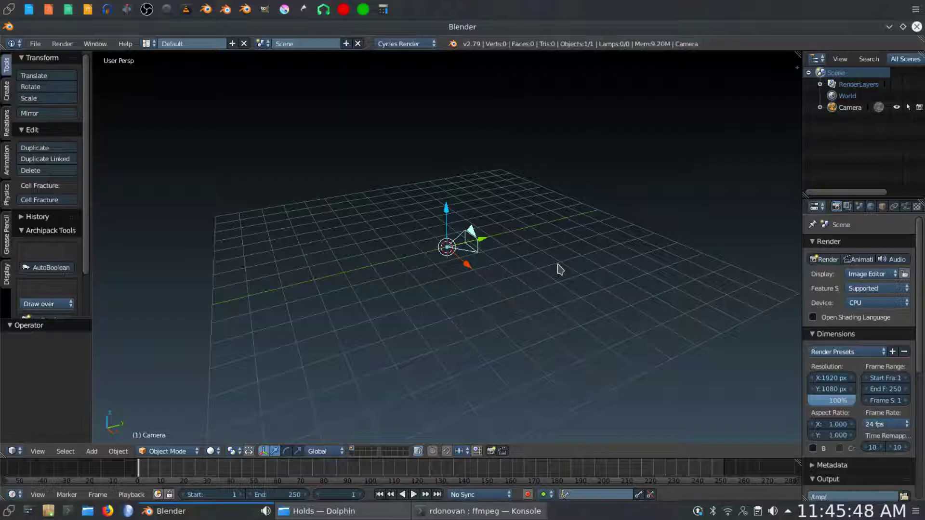
{"action": "left_click", "coordinate": [15, 452]}
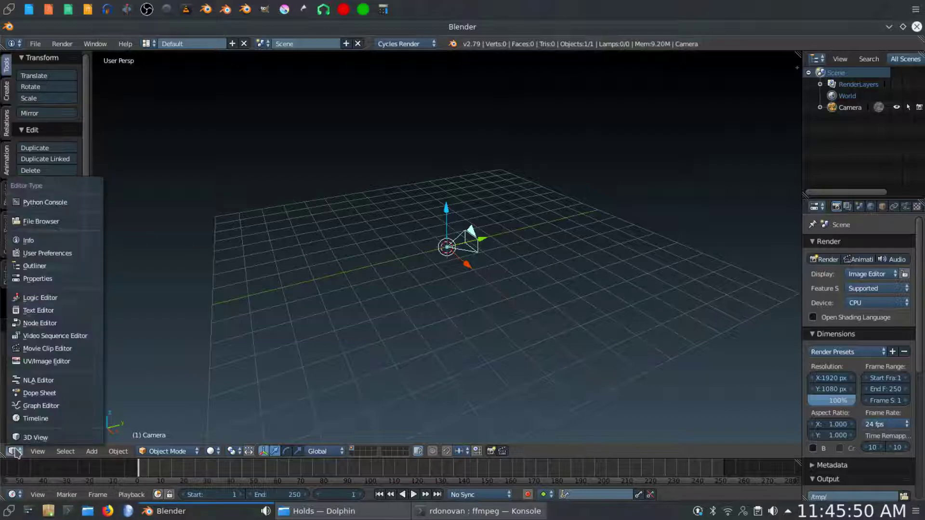
{"action": "left_click", "coordinate": [27, 336]}
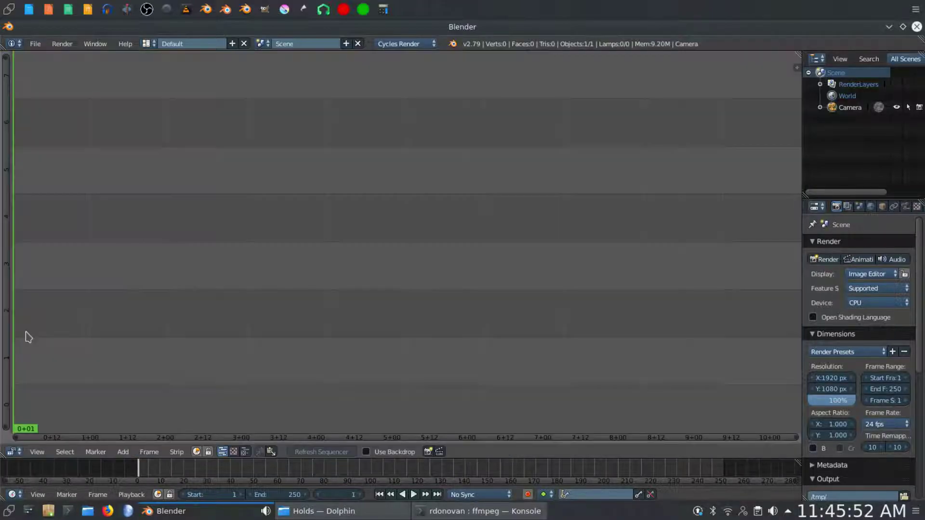
{"action": "left_click", "coordinate": [367, 452]}
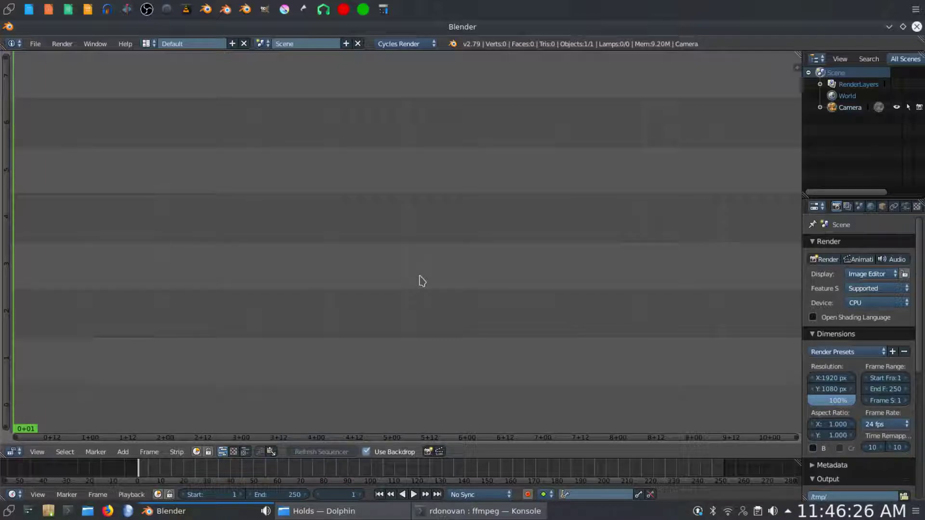
Add every HyperspaceStills PNG from the recent Stills folder as a single image strip
{"action": "left_click", "coordinate": [124, 453]}
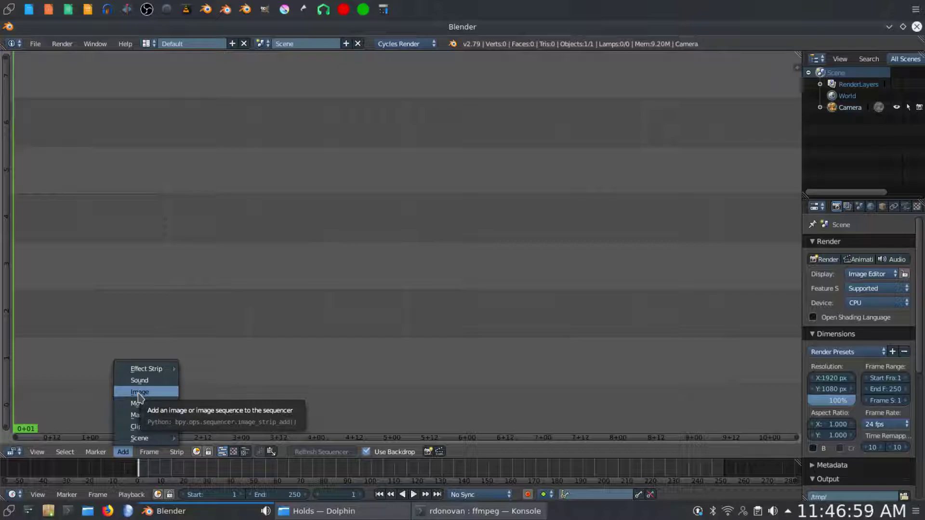
{"action": "left_click", "coordinate": [139, 393]}
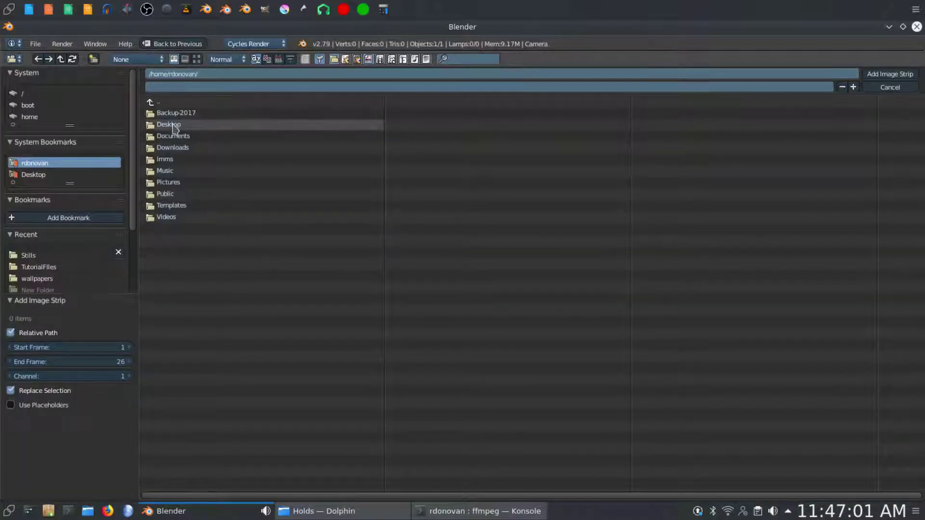
{"action": "left_click", "coordinate": [29, 255]}
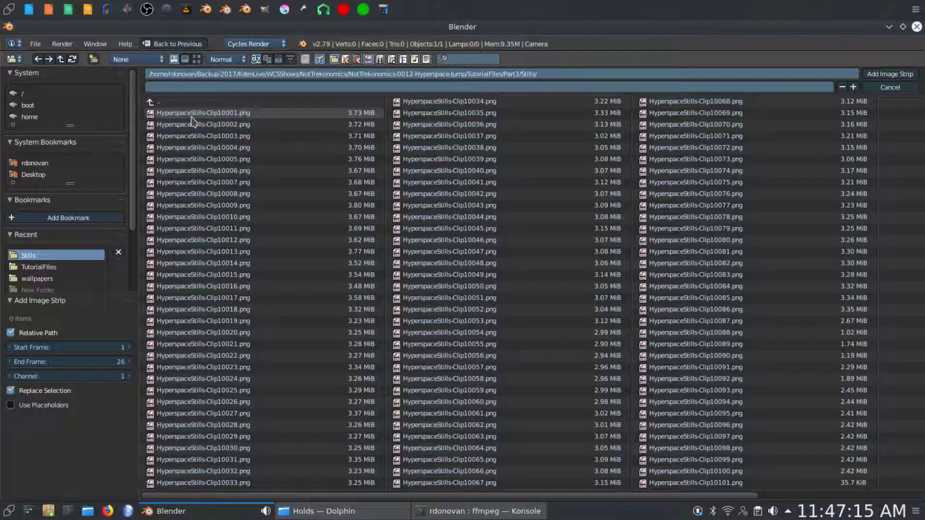
{"action": "key", "text": "a"}
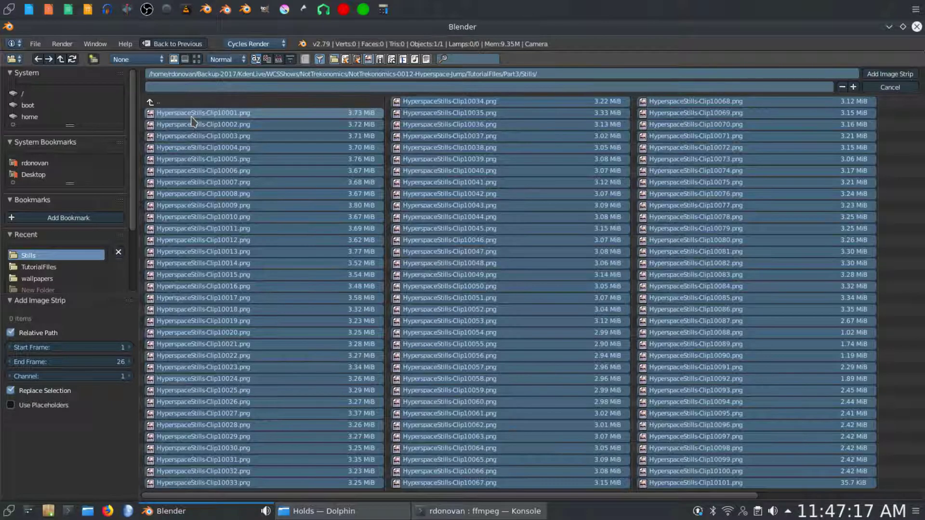
{"action": "left_click", "coordinate": [884, 75]}
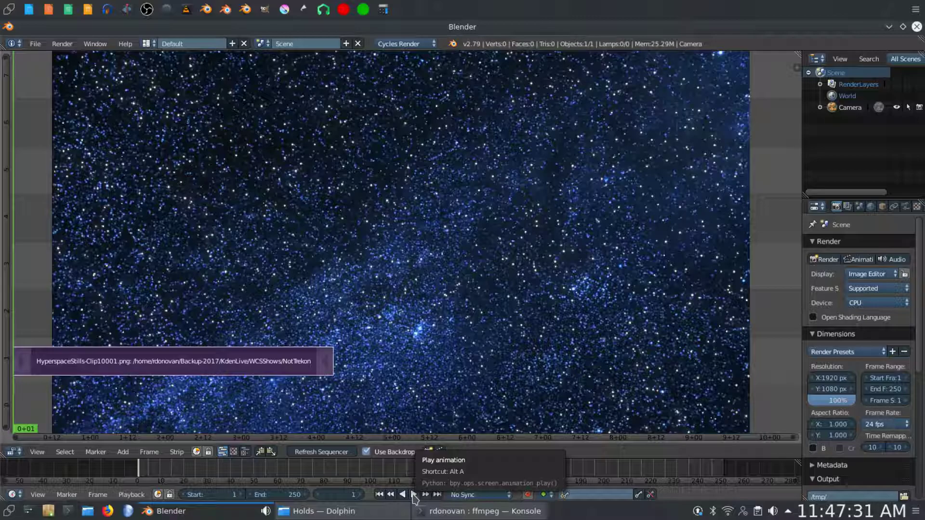
{"action": "left_click", "coordinate": [414, 495]}
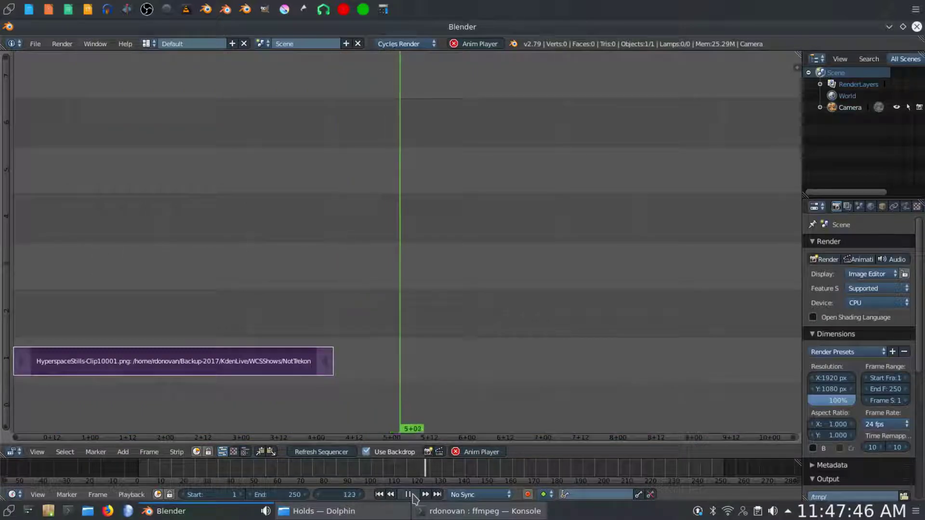
{"action": "left_click", "coordinate": [410, 495]}
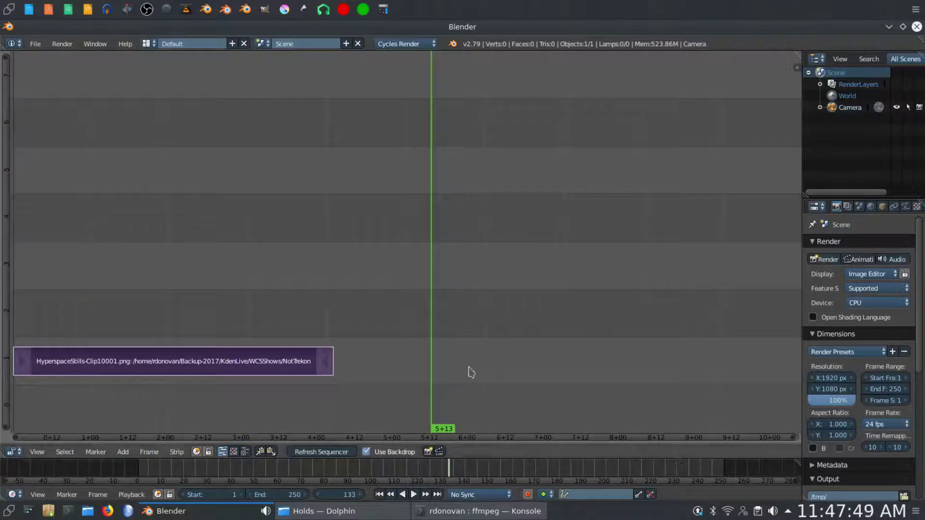
{"action": "left_click", "coordinate": [379, 494]}
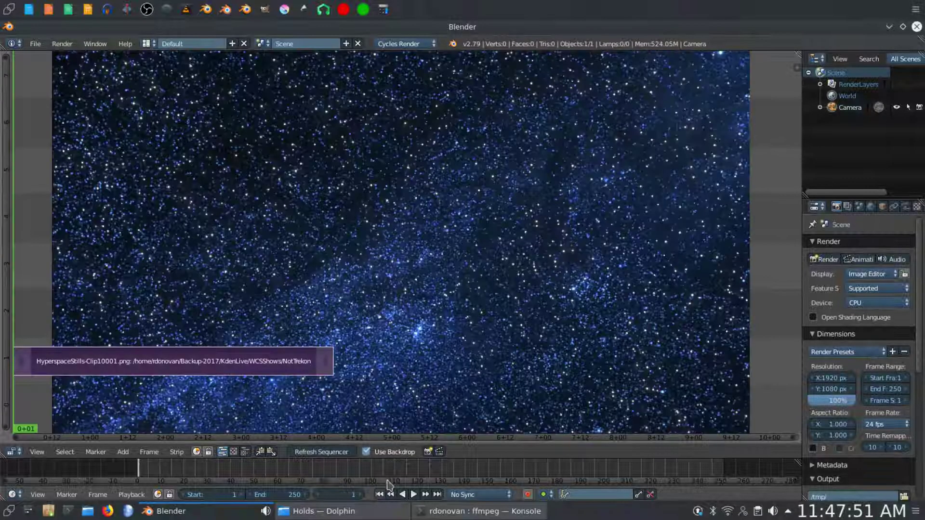
Add Tutorial7-clip2.mp4 from the recent TutorialFiles folder as a movie strip
{"action": "left_click", "coordinate": [123, 452]}
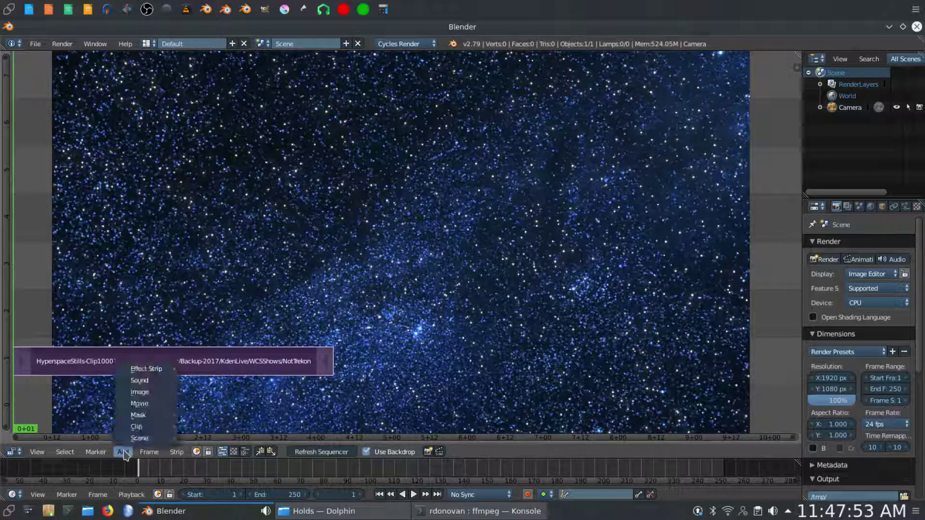
{"action": "left_click", "coordinate": [129, 406]}
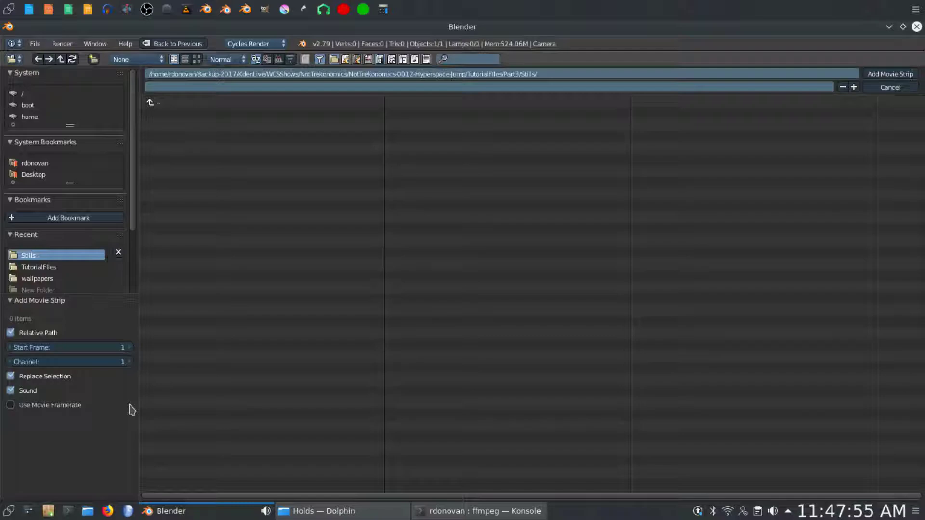
{"action": "left_click", "coordinate": [32, 267]}
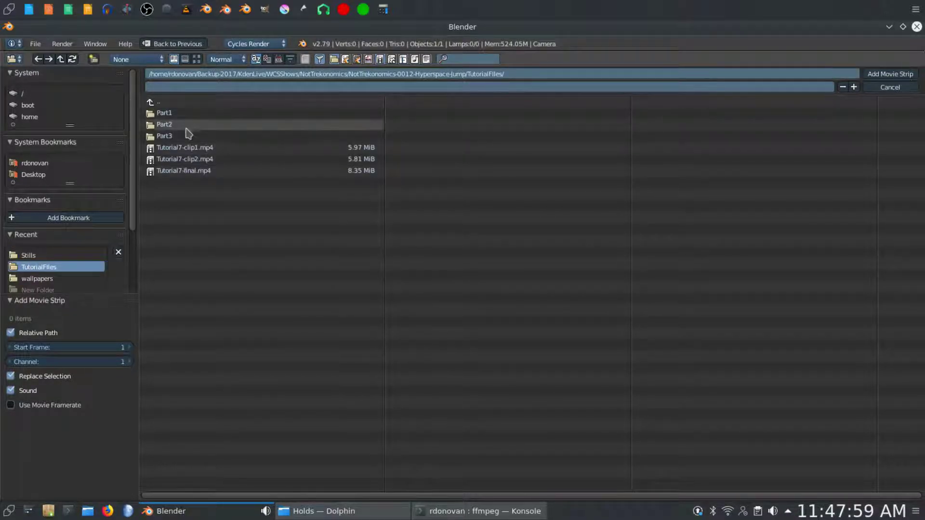
{"action": "left_click", "coordinate": [161, 160]}
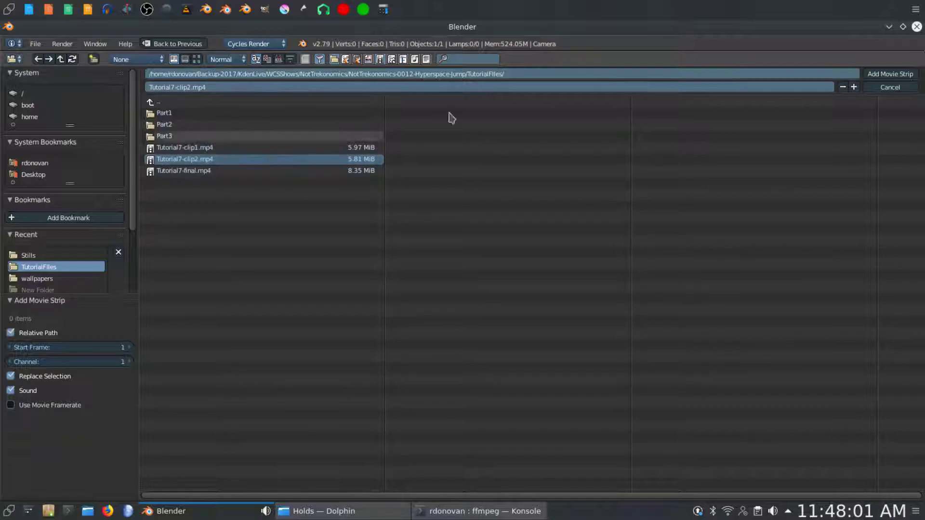
{"action": "left_click", "coordinate": [891, 75]}
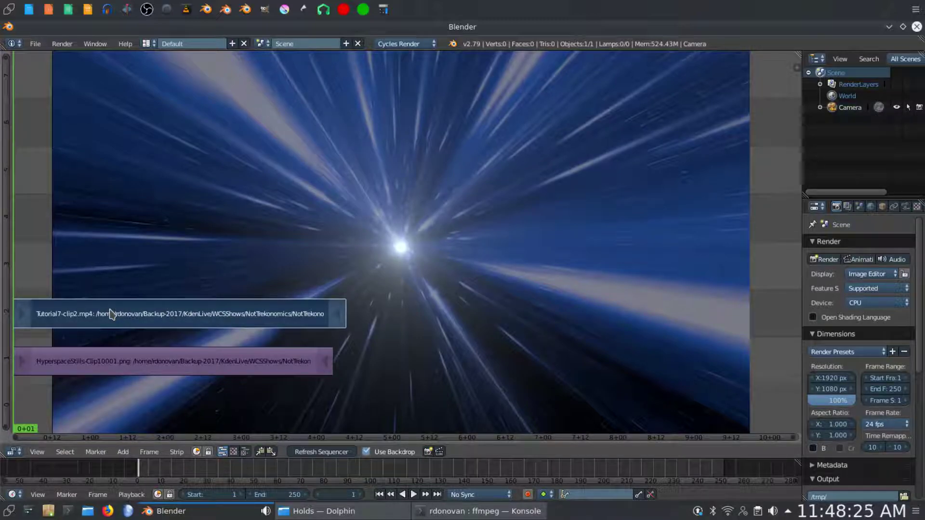
Slide the Tutorial7-clip2 strip 52 frames later, then compare frames 88–93 around the transition
{"action": "right_click_drag", "start_coordinate": [111, 314], "coordinate": [413, 318]}
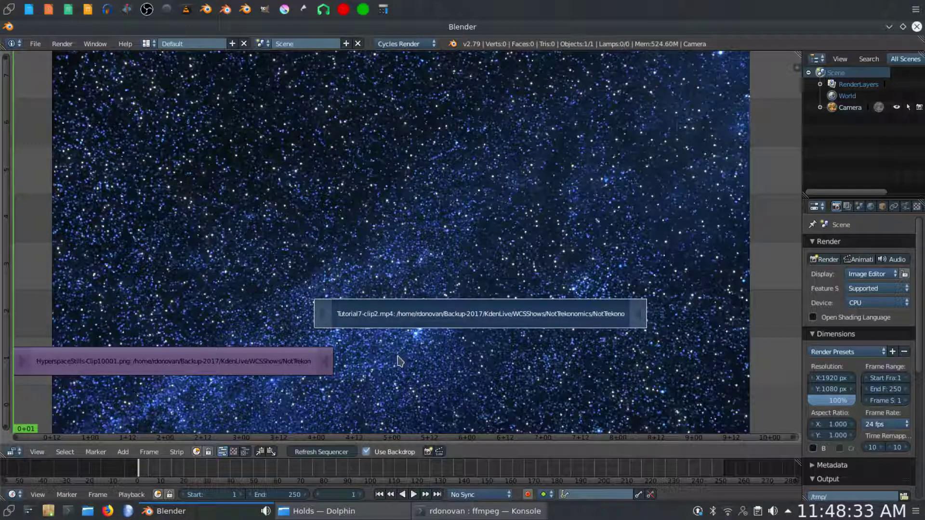
{"action": "left_click", "coordinate": [290, 395]}
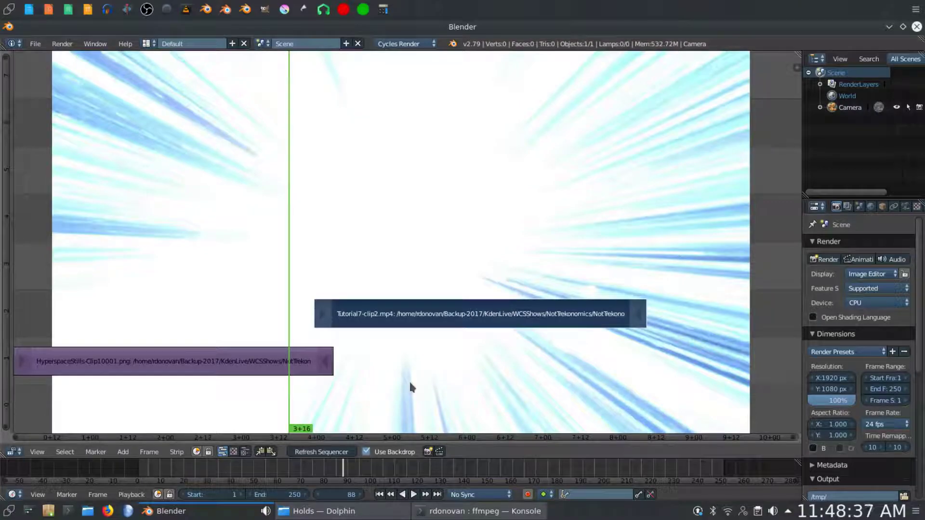
{"action": "key", "text": "Right"}
{"action": "key", "text": "Right"}
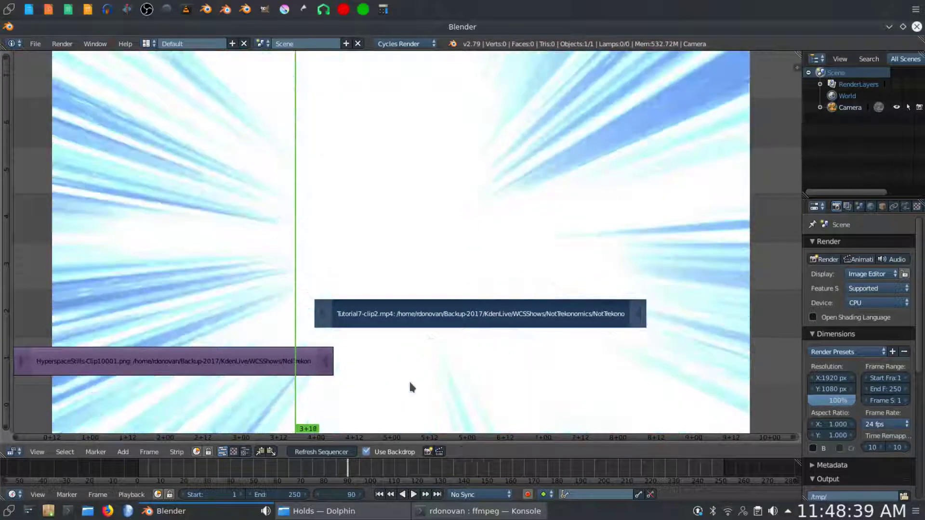
{"action": "key", "text": "Right"}
{"action": "key", "text": "Right"}
{"action": "key", "text": "Right"}
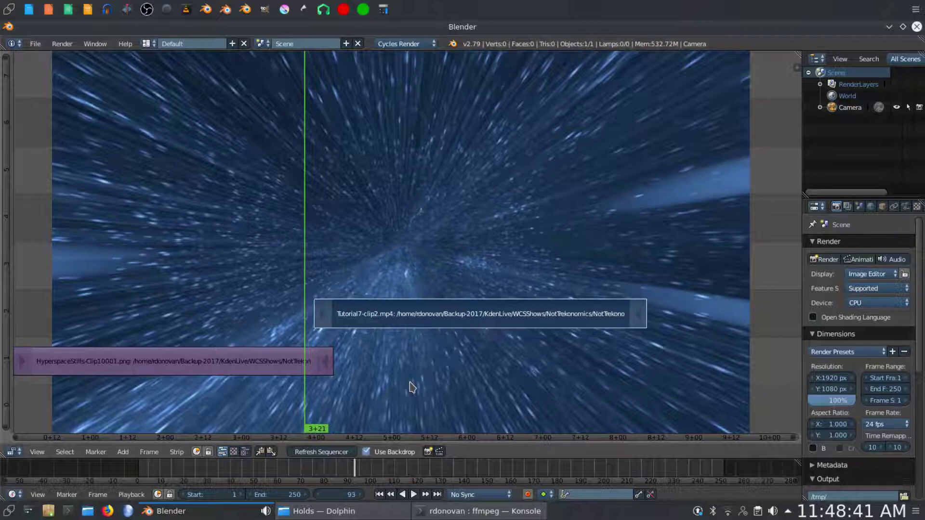
{"action": "key", "text": "Left"}
{"action": "key", "text": "Right"}
{"action": "key", "text": "Left"}
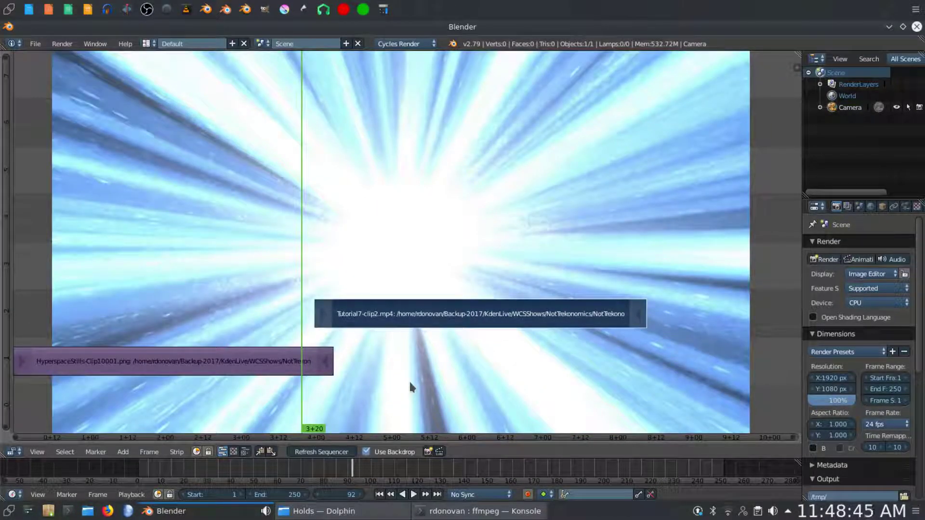
{"action": "key", "text": "Right"}
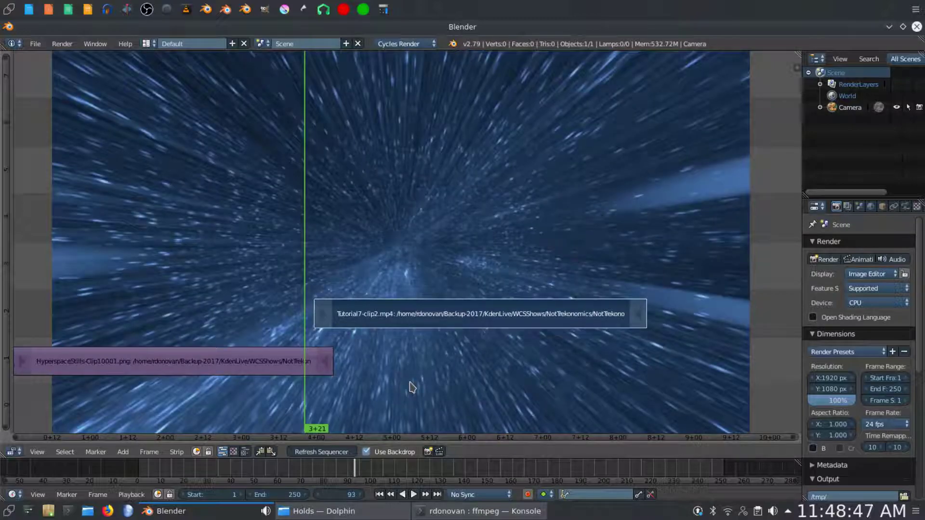
{"action": "key", "text": "Left"}
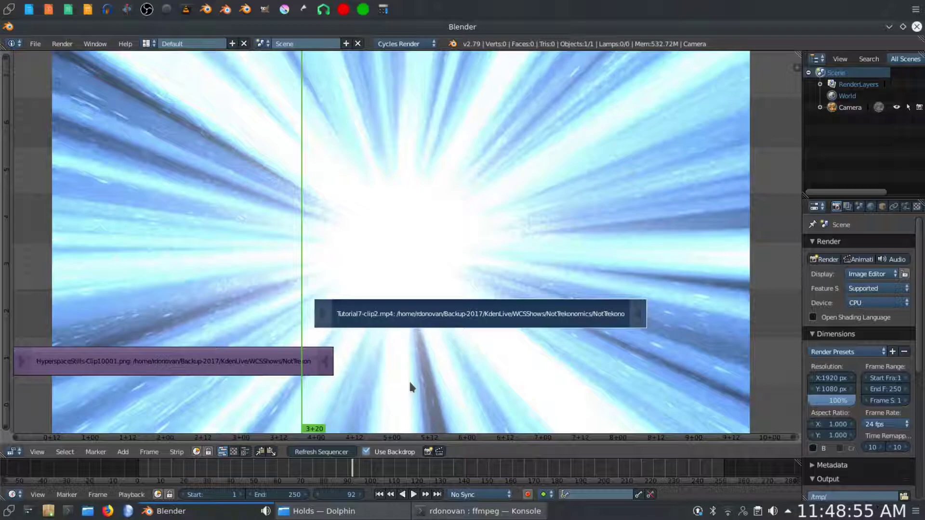
{"action": "key", "text": "Left"}
{"action": "key", "text": "Left"}
{"action": "key", "text": "Left"}
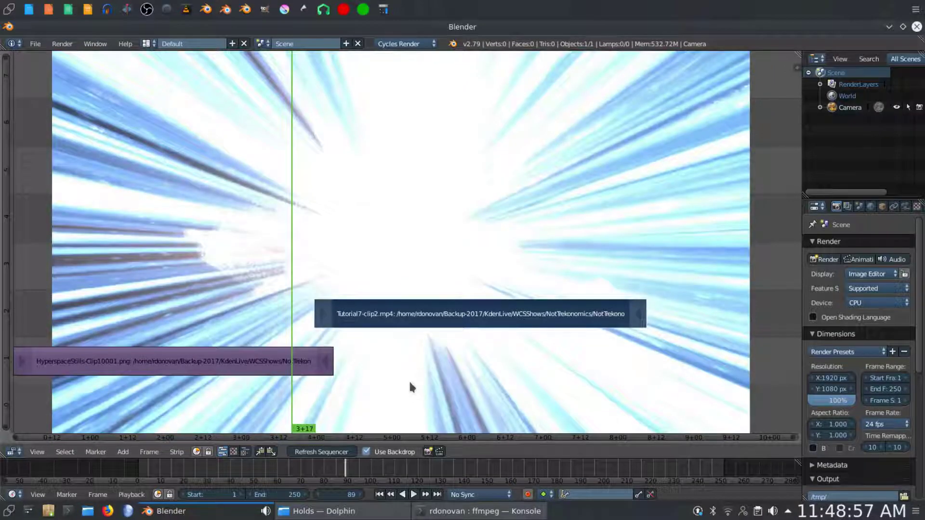
{"action": "key", "text": "Right"}
{"action": "key", "text": "Right"}
{"action": "key", "text": "Right"}
{"action": "key", "text": "Right"}
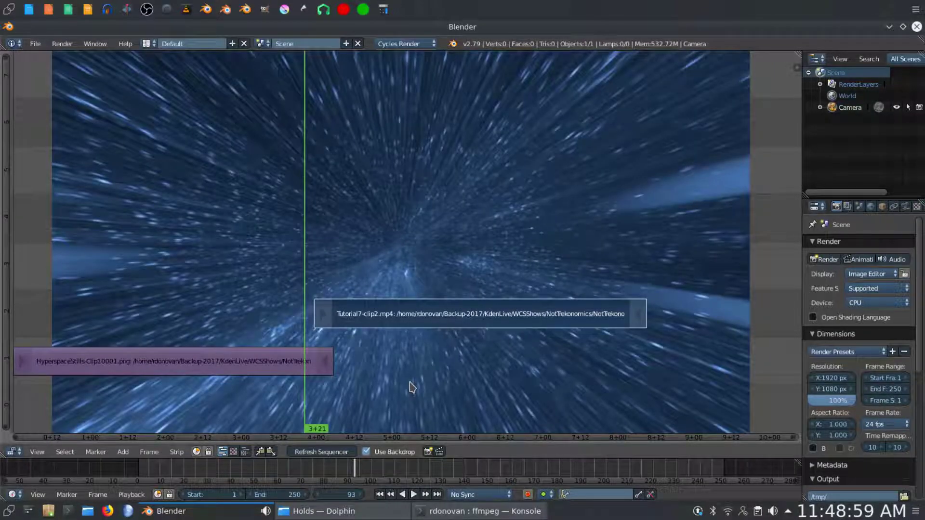
{"action": "key", "text": "Left"}
{"action": "key", "text": "Left"}
{"action": "key", "text": "Left"}
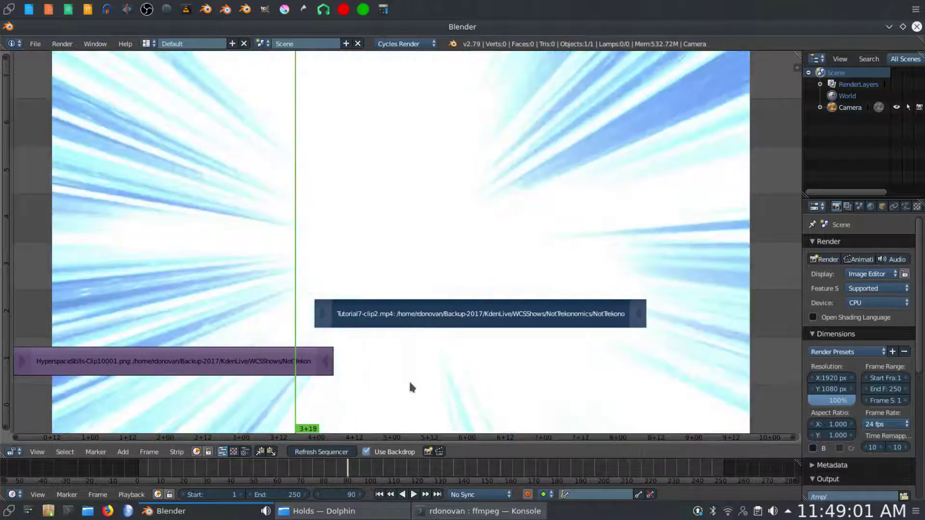
Compare frames 85–88, then move the clip strip about 7 frames earlier to start at 87
{"action": "key", "text": "Left"}
{"action": "key", "text": "Left"}
{"action": "key", "text": "Left"}
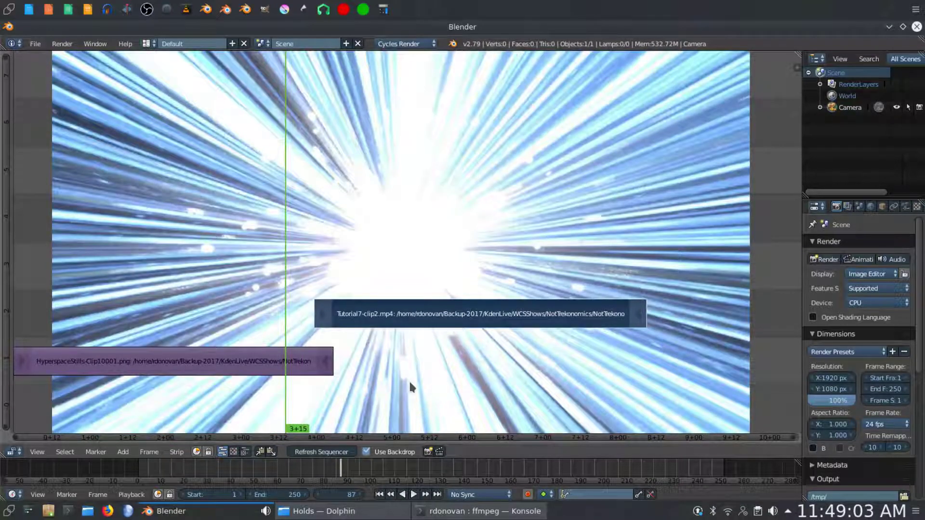
{"action": "key", "text": "Left"}
{"action": "key", "text": "Right"}
{"action": "key", "text": "Left"}
{"action": "key", "text": "Left"}
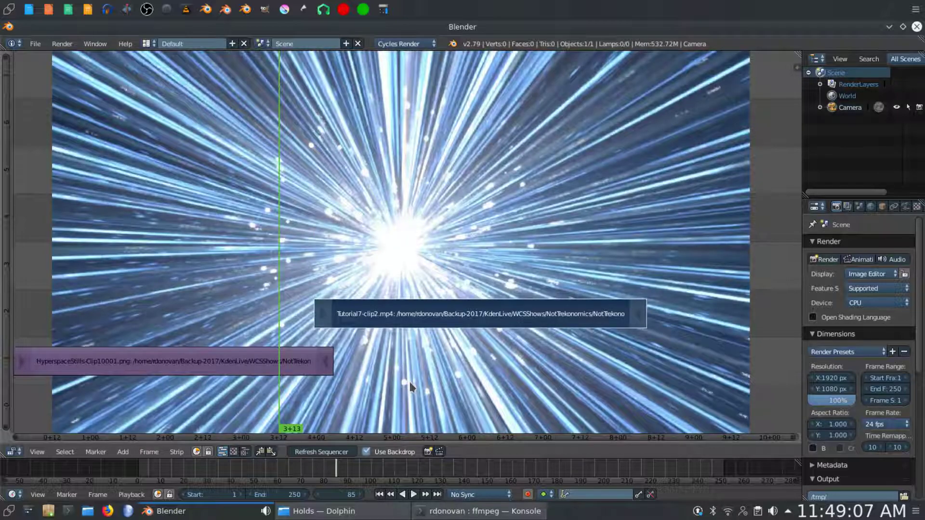
{"action": "key", "text": "Right"}
{"action": "key", "text": "Right"}
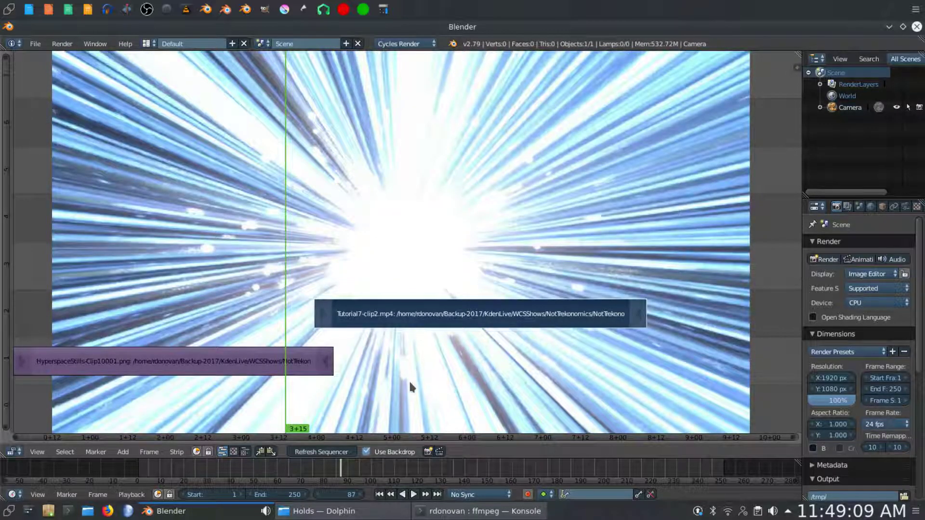
{"action": "key", "text": "Left"}
{"action": "key", "text": "Right"}
{"action": "key", "text": "Left"}
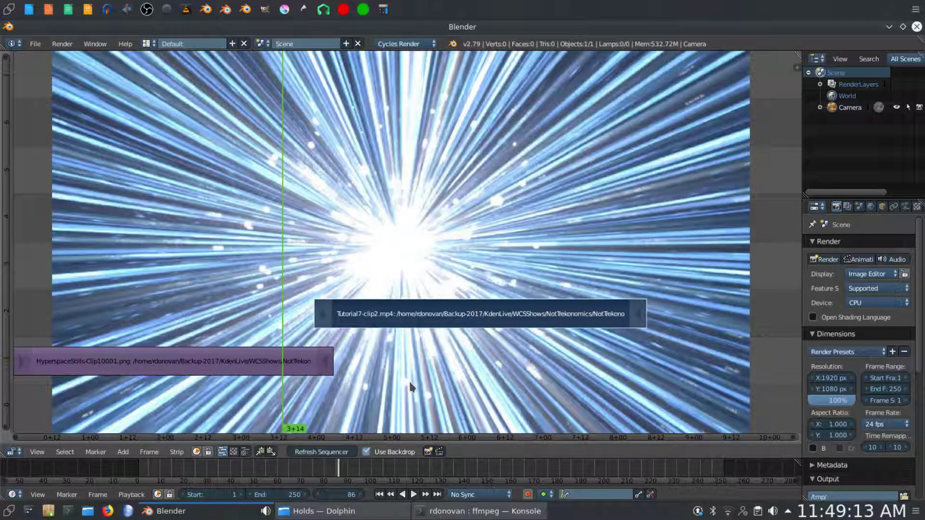
{"action": "key", "text": "Right"}
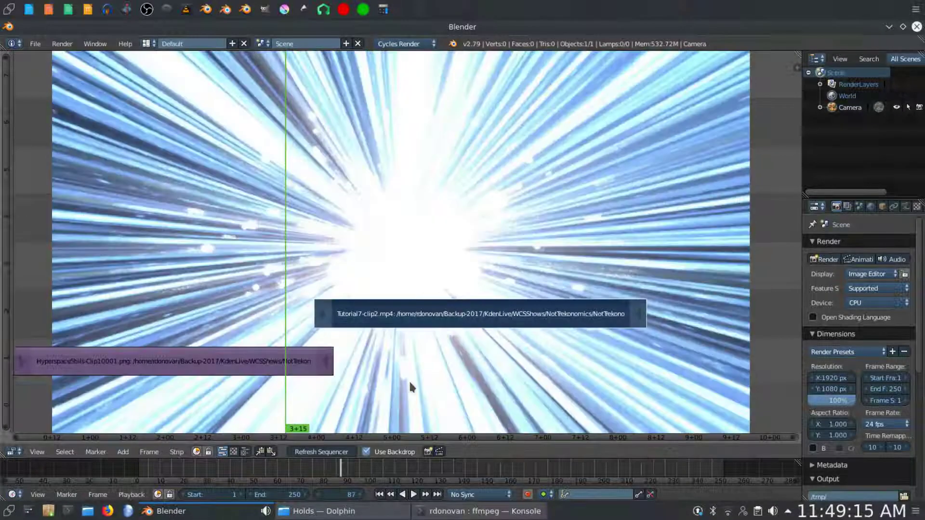
{"action": "key", "text": "Right"}
{"action": "key", "text": "Left"}
{"action": "right_click_drag", "start_coordinate": [409, 314], "coordinate": [376, 315]}
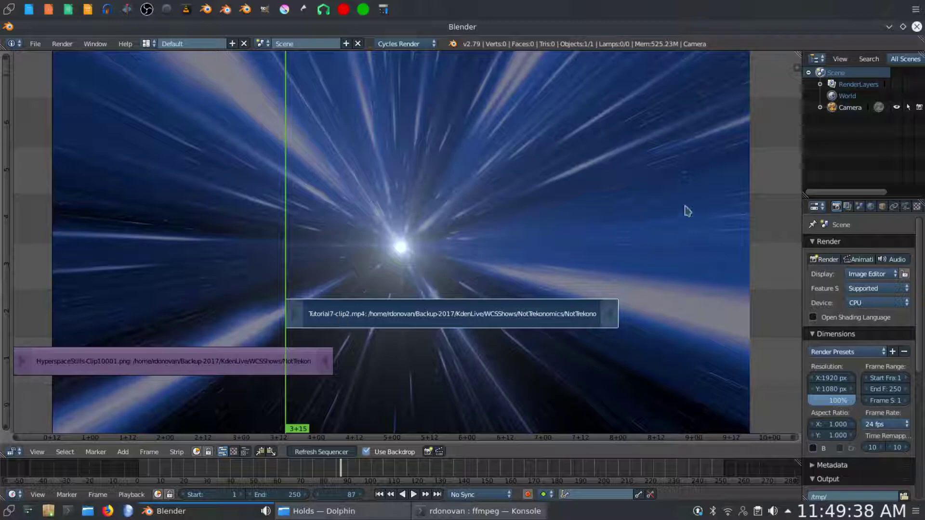
Animate the Tutorial7-clip2 strip's opacity from 0 at frame 87 to 1 at frame 93
{"action": "key", "text": "n"}
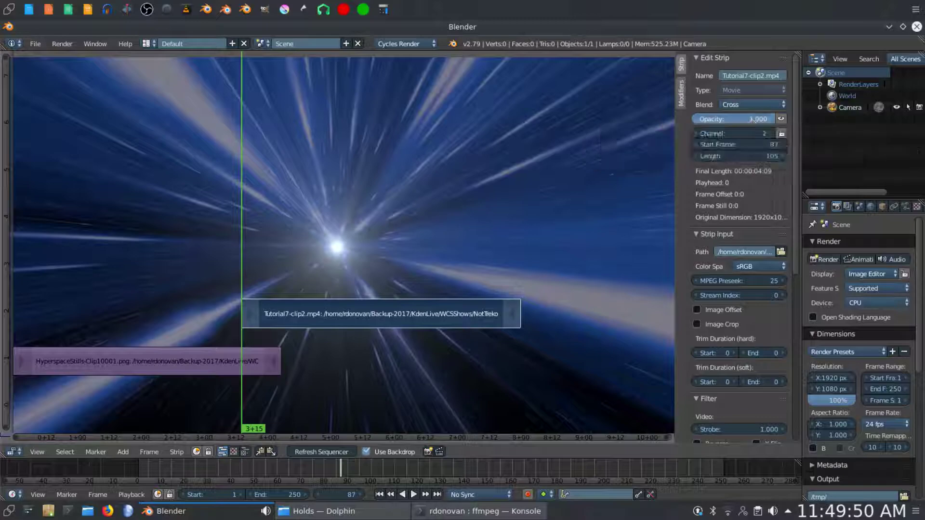
{"action": "left_click_drag", "start_coordinate": [754, 120], "coordinate": [701, 121]}
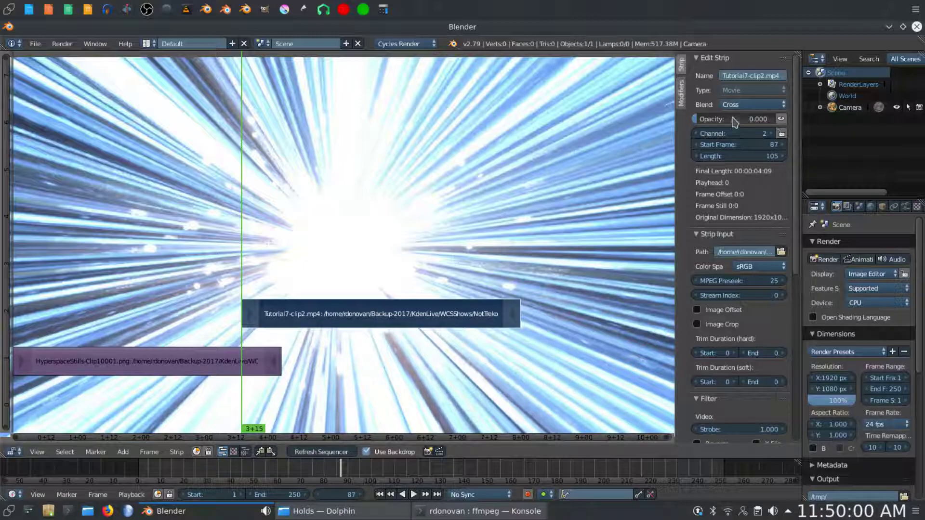
{"action": "key", "text": "i"}
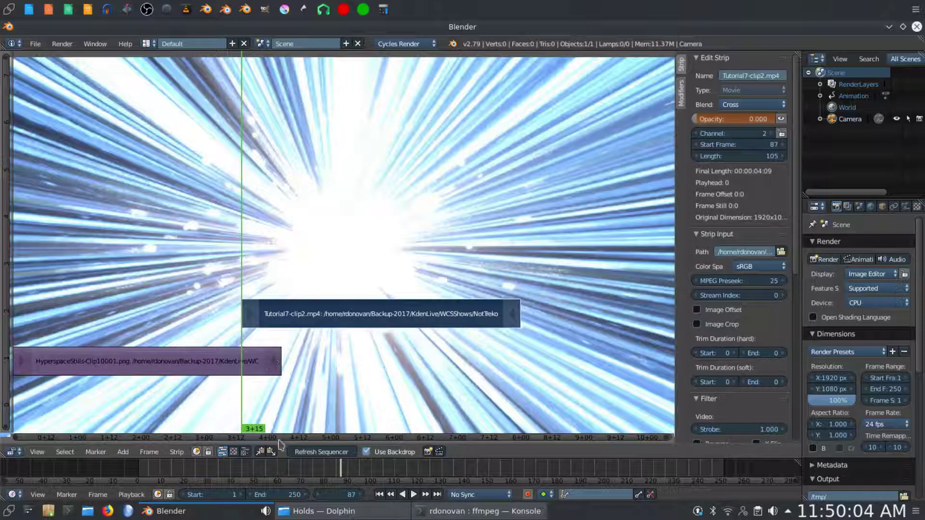
{"action": "left_click", "coordinate": [362, 495]}
{"action": "left_click", "coordinate": [362, 495]}
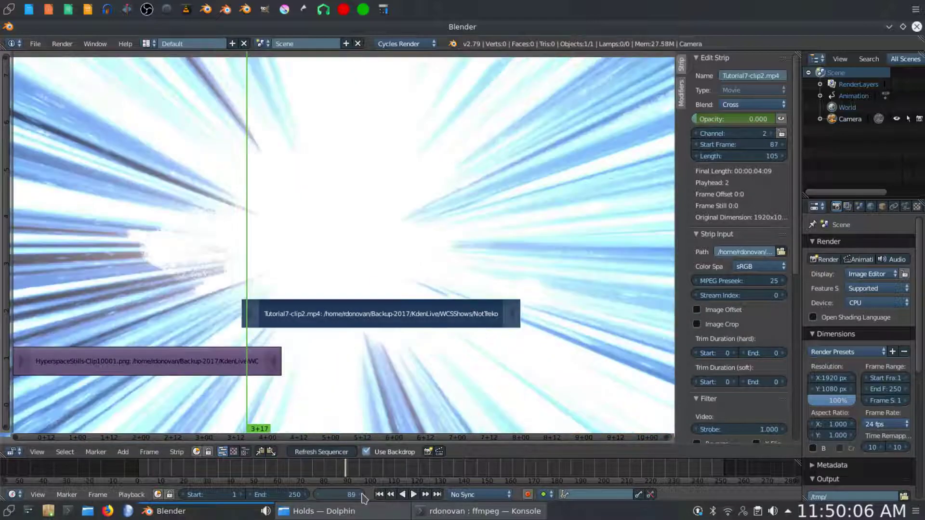
{"action": "left_click", "coordinate": [362, 495]}
{"action": "left_click", "coordinate": [362, 495]}
{"action": "left_click", "coordinate": [362, 495]}
{"action": "left_click", "coordinate": [362, 495]}
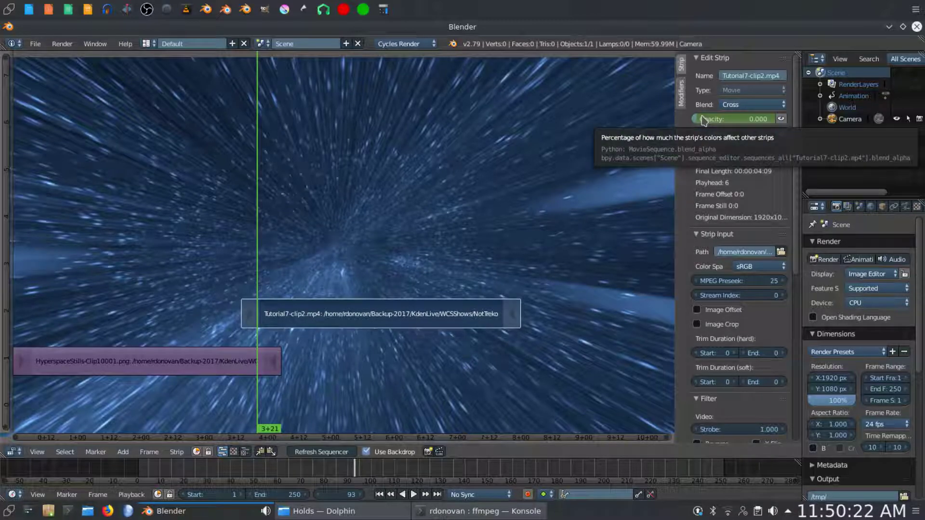
{"action": "left_click_drag", "start_coordinate": [704, 120], "coordinate": [776, 120]}
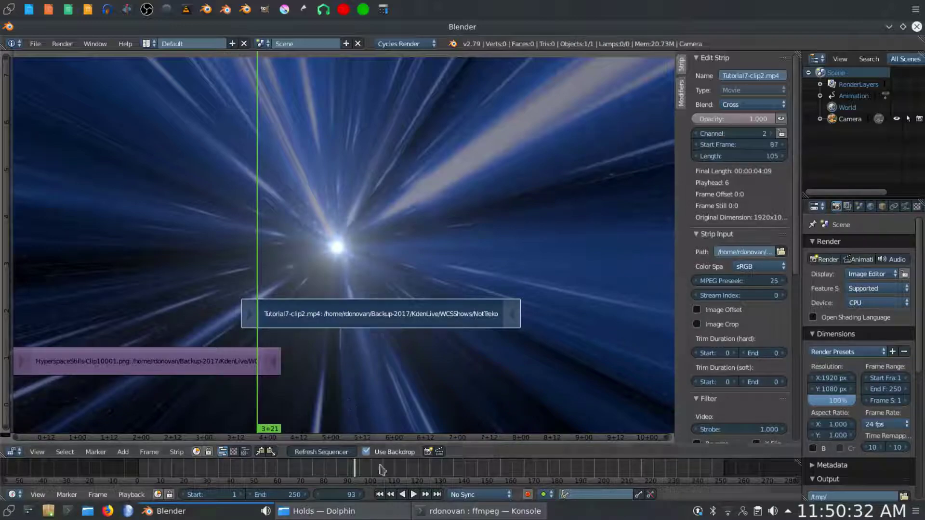
Rewind to the first frame and play the sequence
{"action": "left_click", "coordinate": [380, 495]}
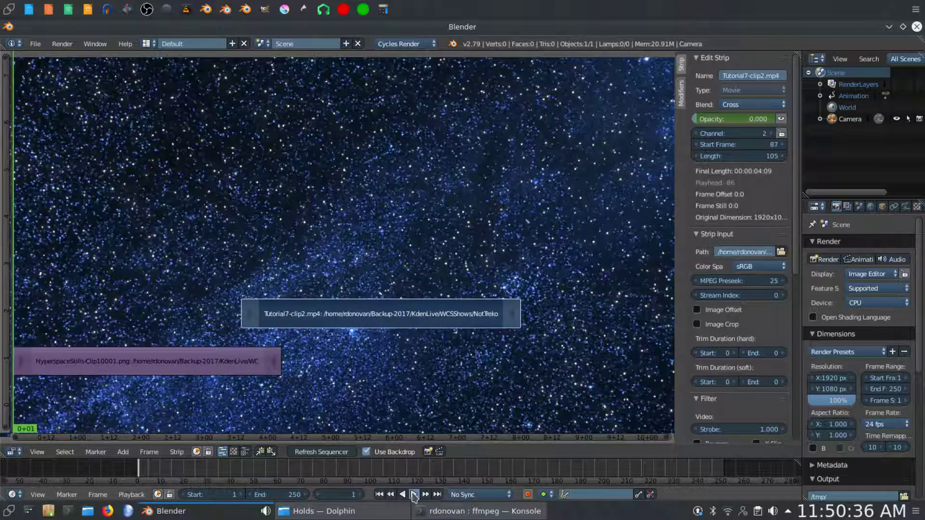
{"action": "left_click", "coordinate": [413, 495]}
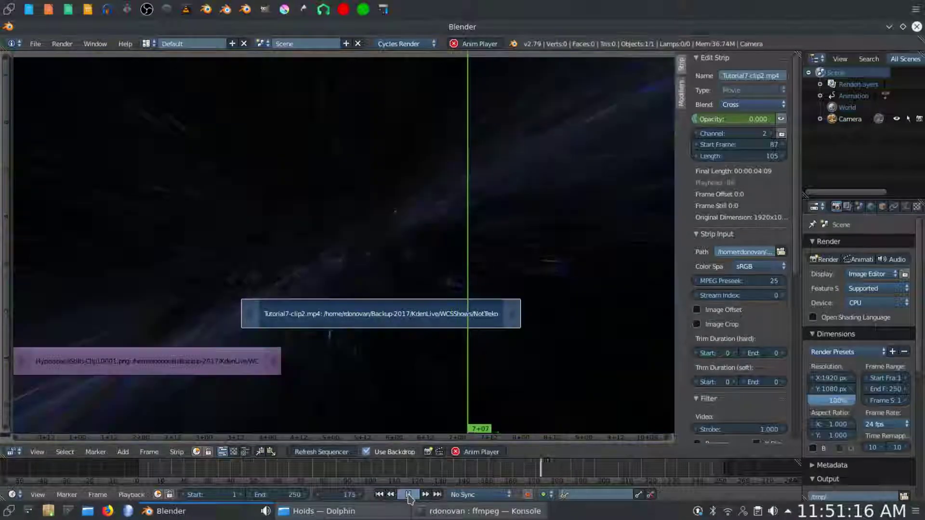
Stop playback and step to frame 192, just past the clip's last frame 191
{"action": "left_click", "coordinate": [408, 495]}
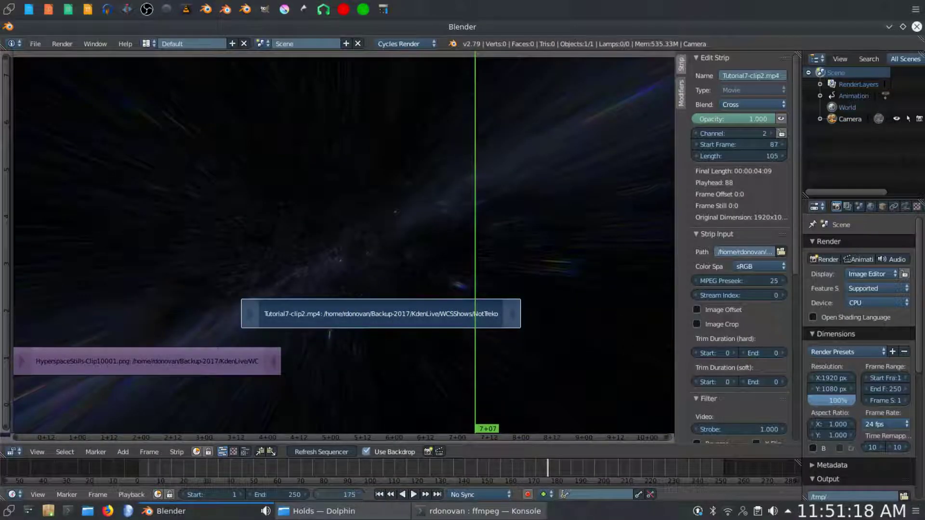
{"action": "mouse_move", "coordinate": [349, 494]}
{"action": "left_mouse_down"}
{"action": "mouse_move", "coordinate": [380, 495]}
{"action": "mouse_move", "coordinate": [361, 499]}
{"action": "left_mouse_up"}
{"action": "left_click", "coordinate": [360, 496]}
{"action": "left_click", "coordinate": [360, 496]}
{"action": "left_click", "coordinate": [360, 495]}
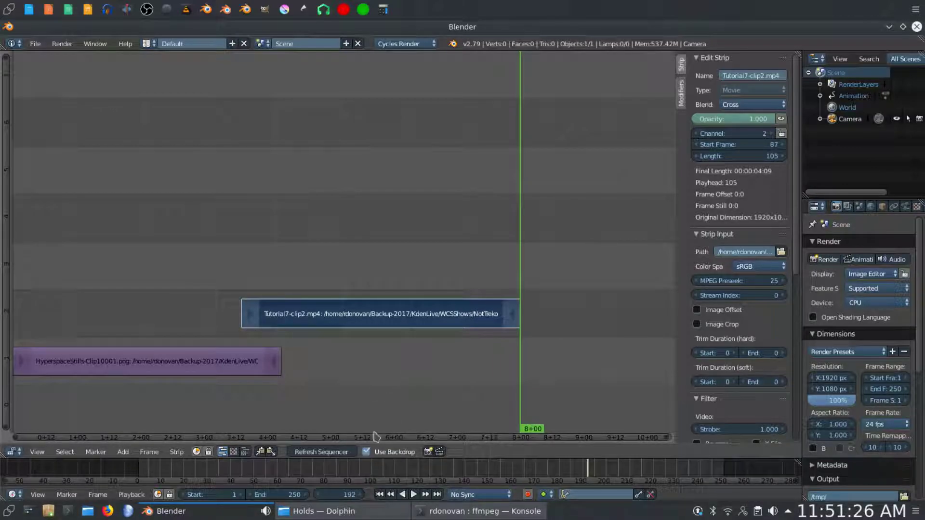
{"action": "left_click", "coordinate": [317, 497]}
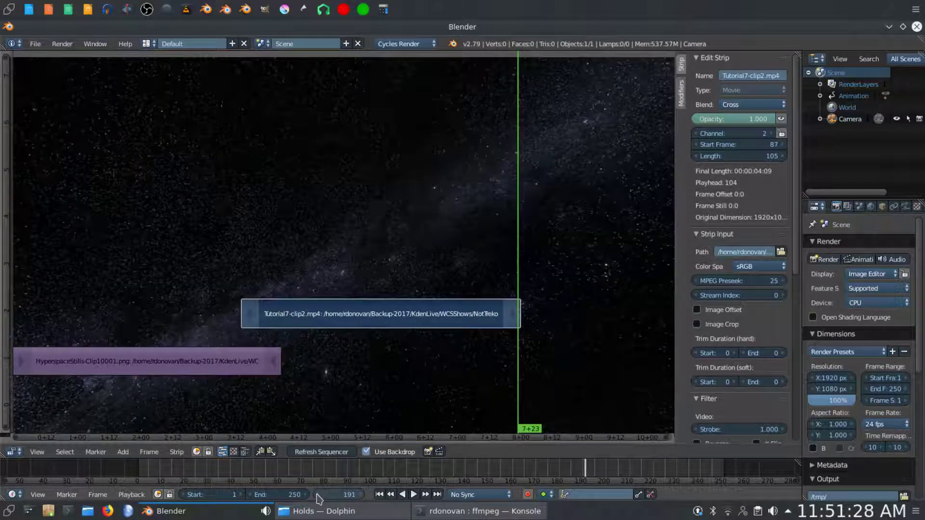
{"action": "left_click", "coordinate": [361, 496]}
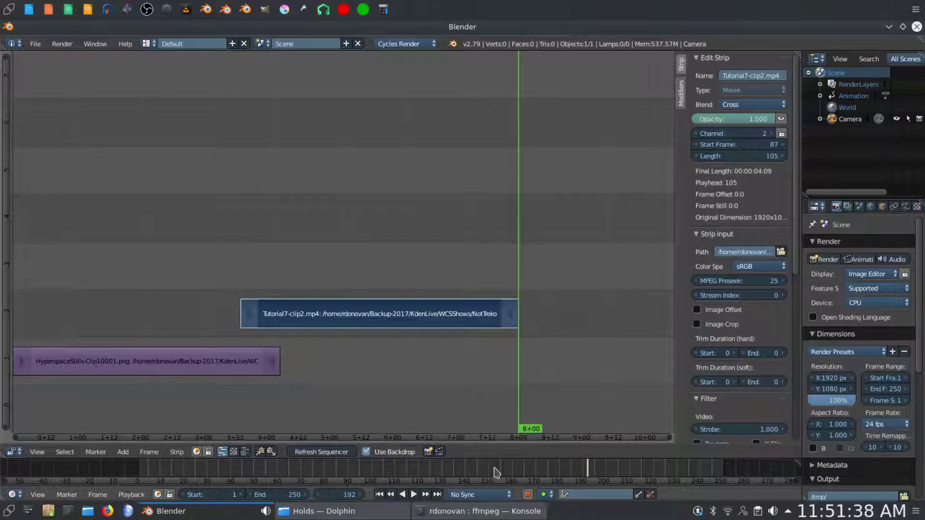
Set the scene End frame to 192 and fit the timeline and sequencer to the range
{"action": "left_click", "coordinate": [290, 496]}
{"action": "type", "text": "19"}
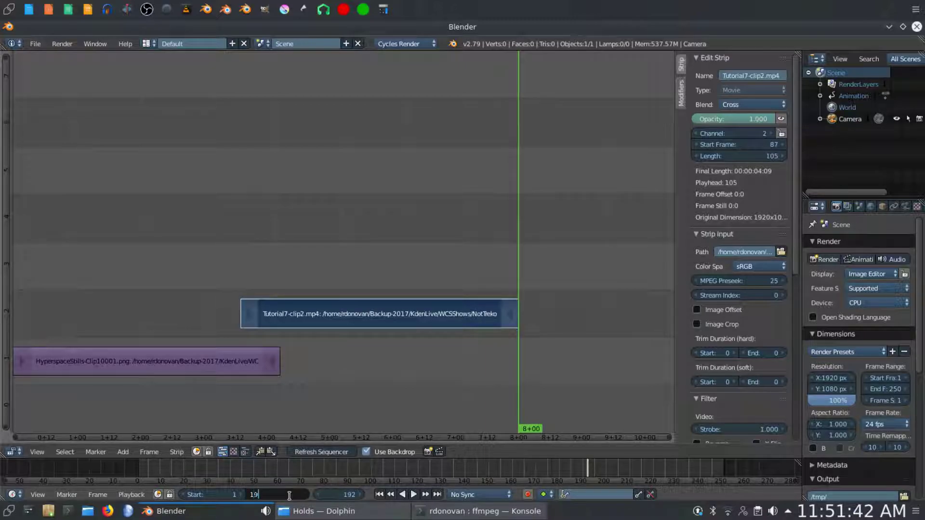
{"action": "type", "text": "2"}
{"action": "key", "text": "Return"}
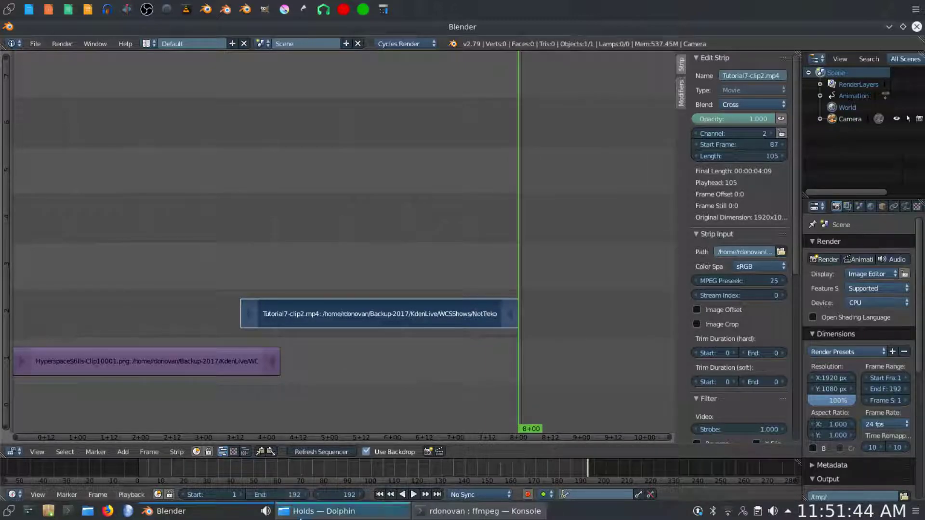
{"action": "key", "text": "Home"}
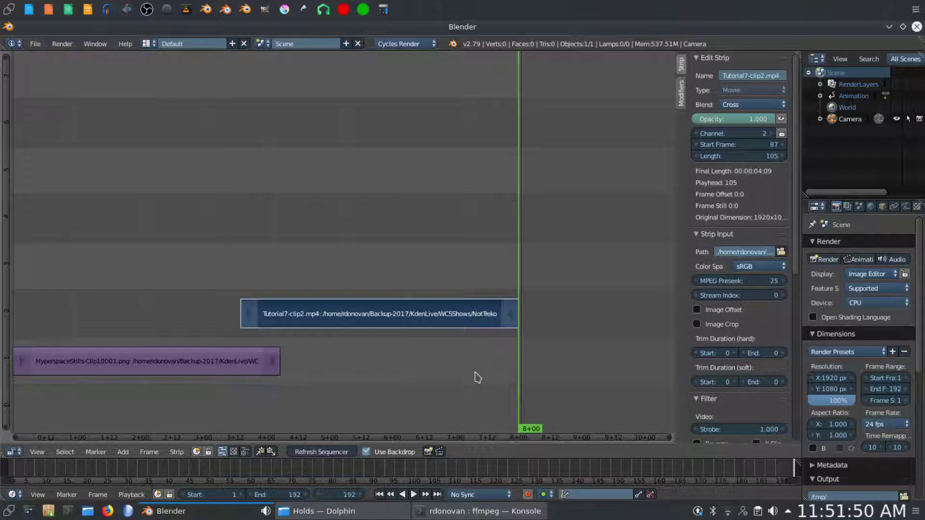
{"action": "key", "text": "Home"}
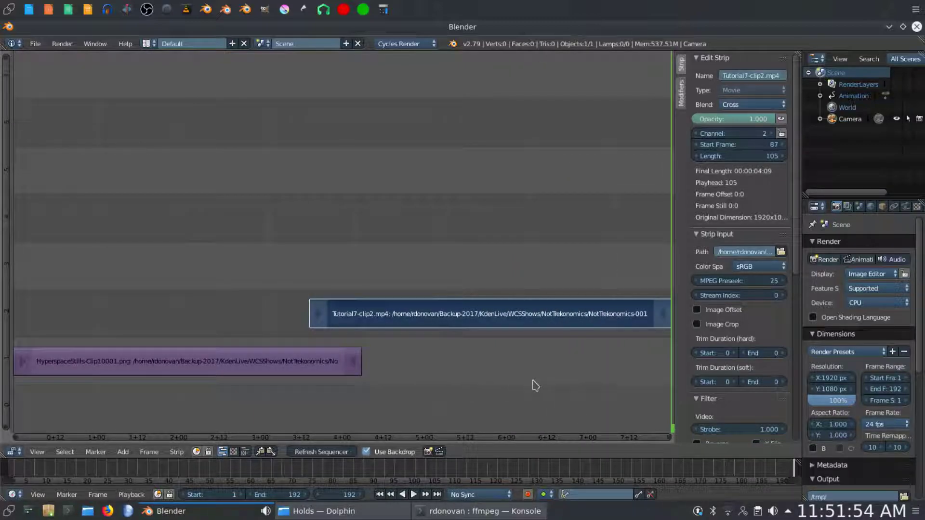
Return to frame 1 and point the render output path to the TutorialFiles Part3/Stills folder
{"action": "left_click", "coordinate": [380, 495]}
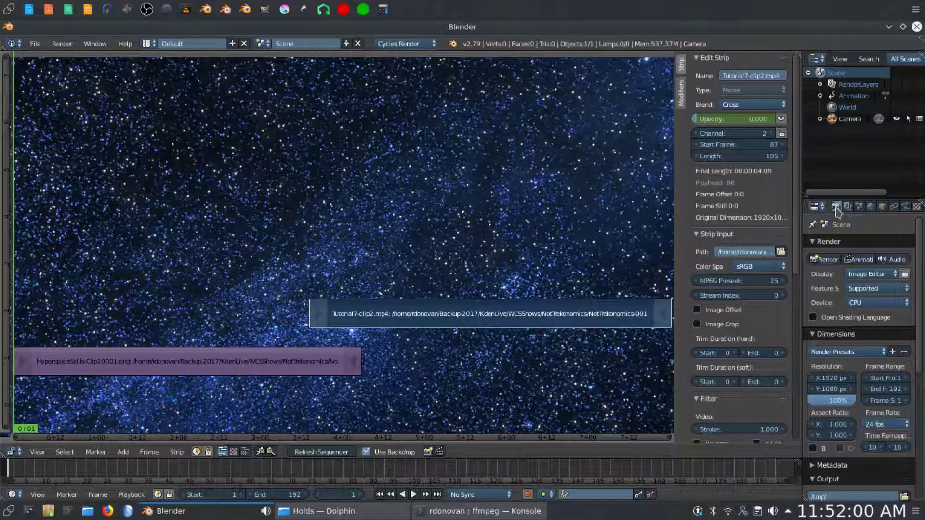
{"action": "scroll", "coordinate": [860, 359], "scroll_direction": "down", "scroll_amount": 5}
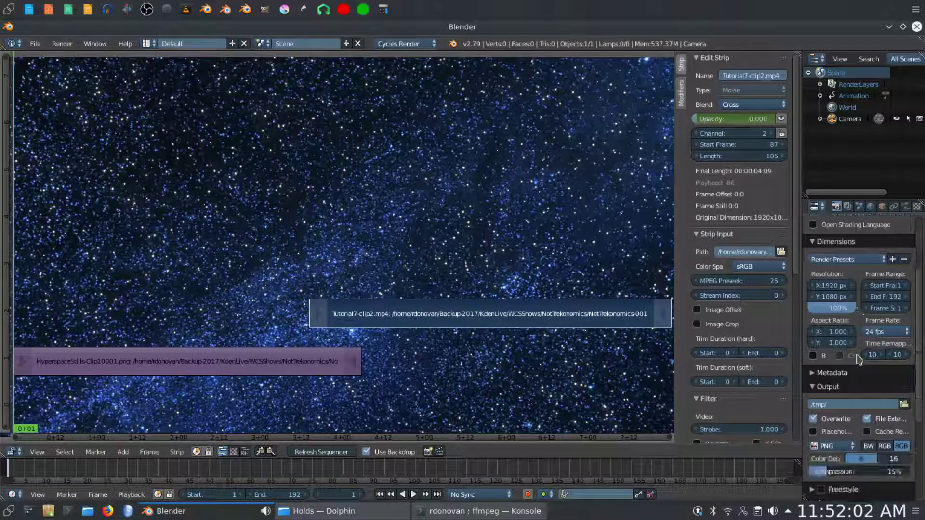
{"action": "scroll", "coordinate": [859, 359], "scroll_direction": "down", "scroll_amount": 1}
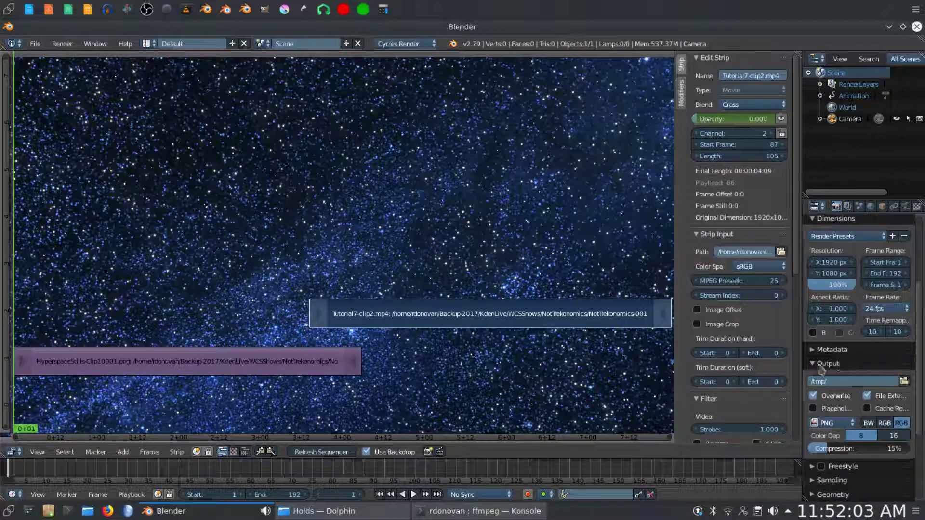
{"action": "left_click", "coordinate": [904, 383]}
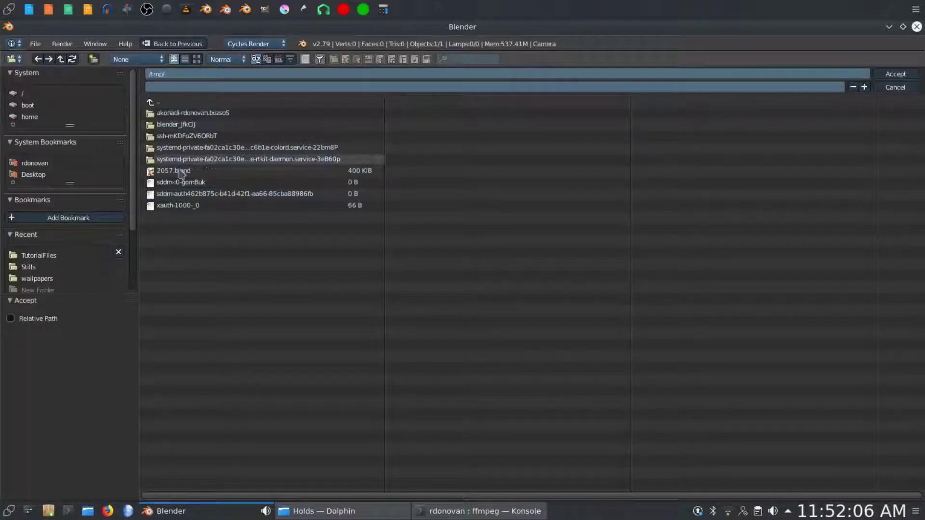
{"action": "left_click", "coordinate": [37, 268]}
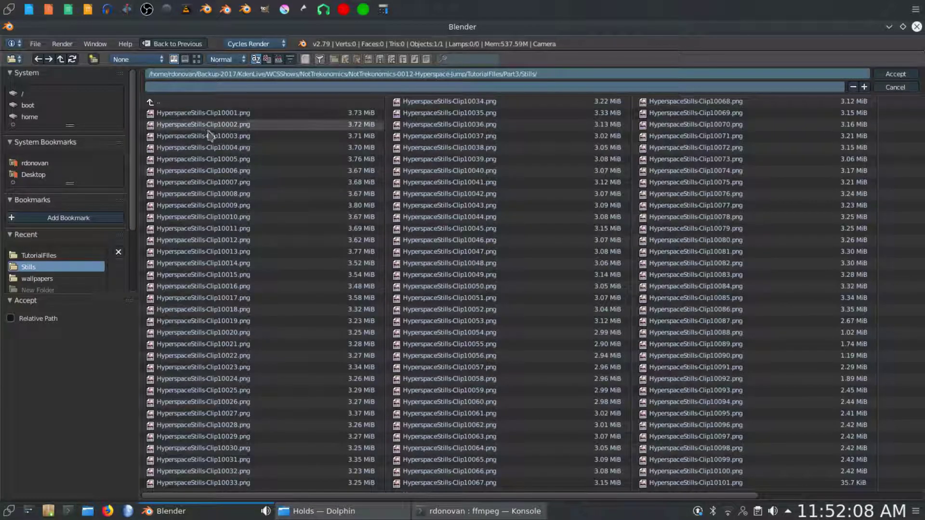
{"action": "left_click", "coordinate": [900, 89]}
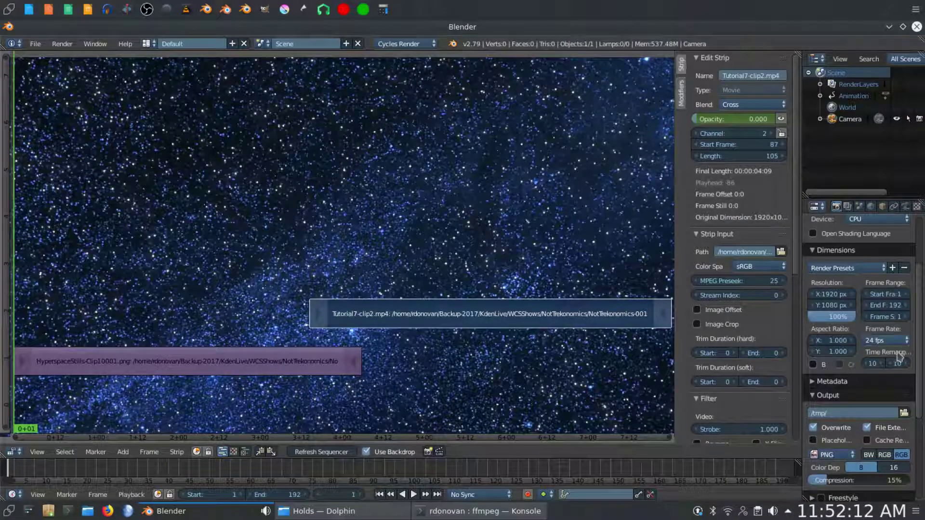
{"action": "left_click", "coordinate": [904, 414]}
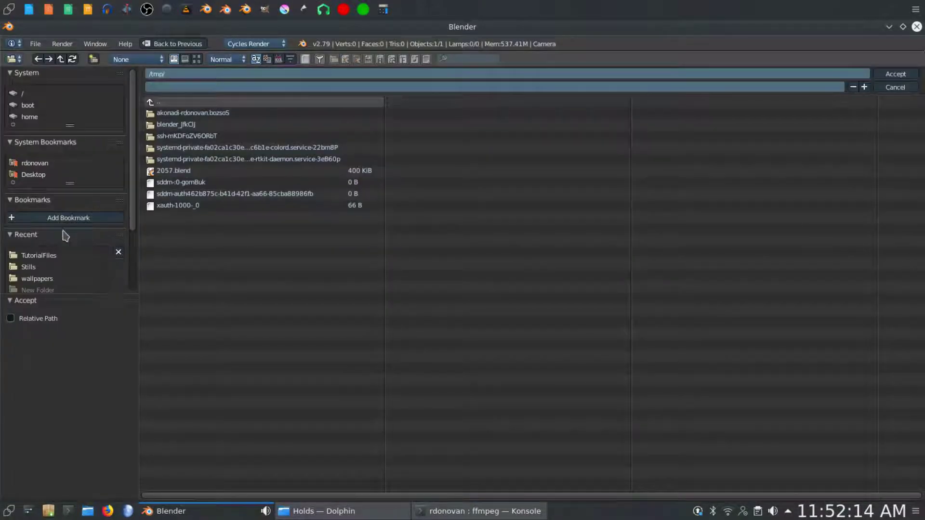
{"action": "left_click", "coordinate": [29, 267]}
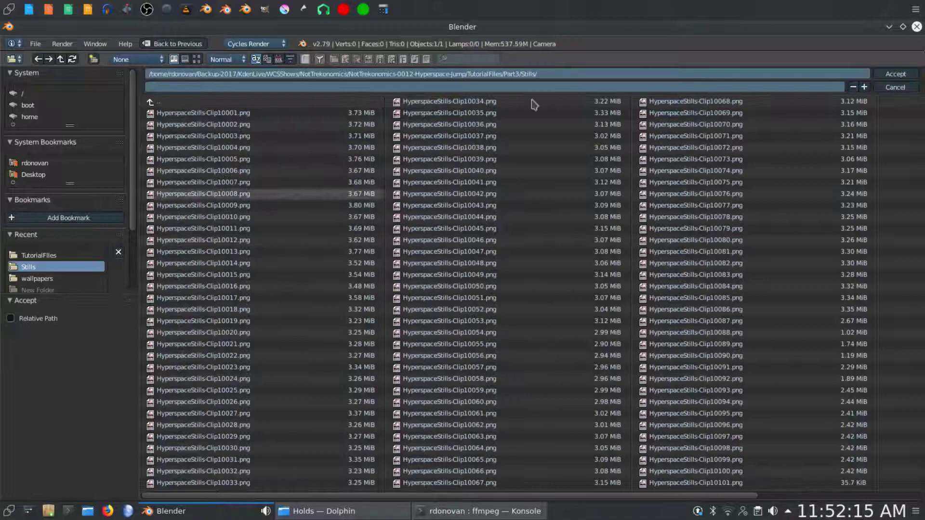
{"action": "left_click", "coordinate": [895, 73]}
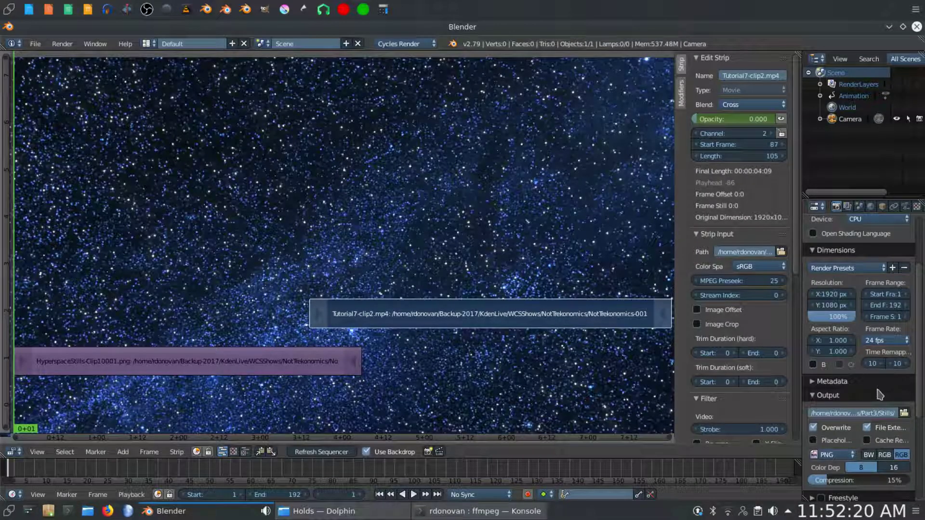
{"action": "scroll", "coordinate": [892, 388], "scroll_direction": "down", "scroll_amount": 2}
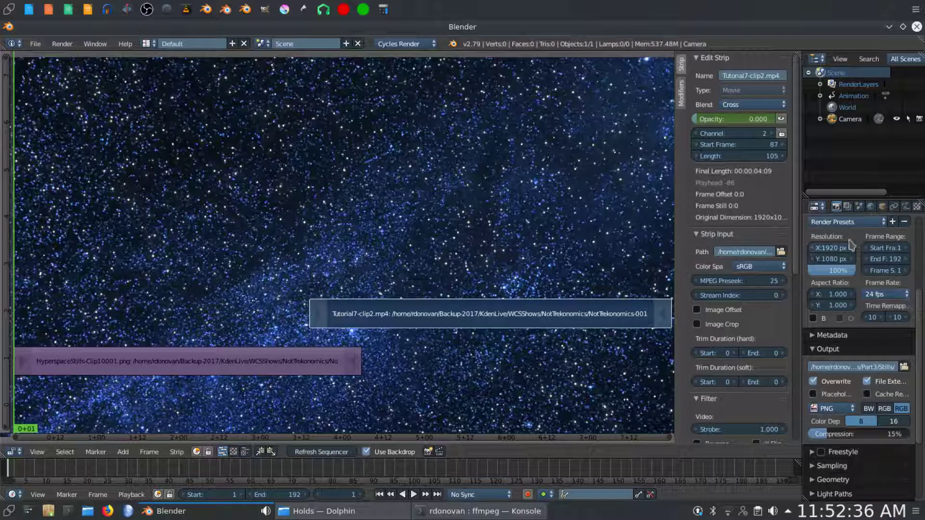
Change the output file format from PNG to FFmpeg video with an MPEG container
{"action": "scroll", "coordinate": [851, 246], "scroll_direction": "up", "scroll_amount": 5}
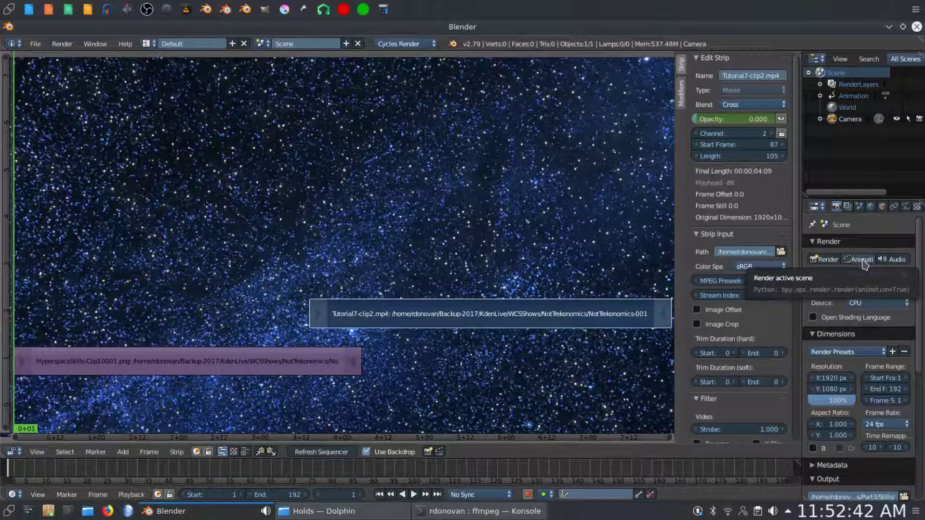
{"action": "scroll", "coordinate": [844, 366], "scroll_direction": "down", "scroll_amount": 5}
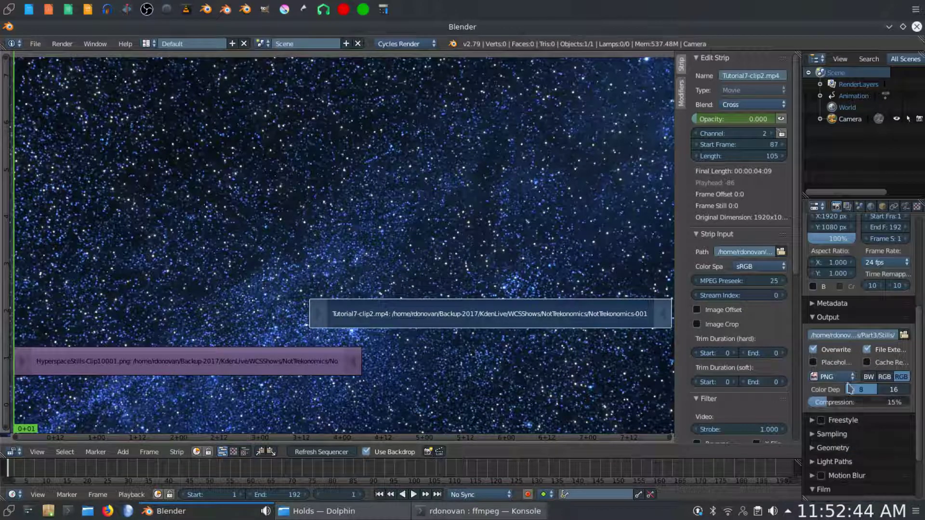
{"action": "left_click", "coordinate": [839, 378]}
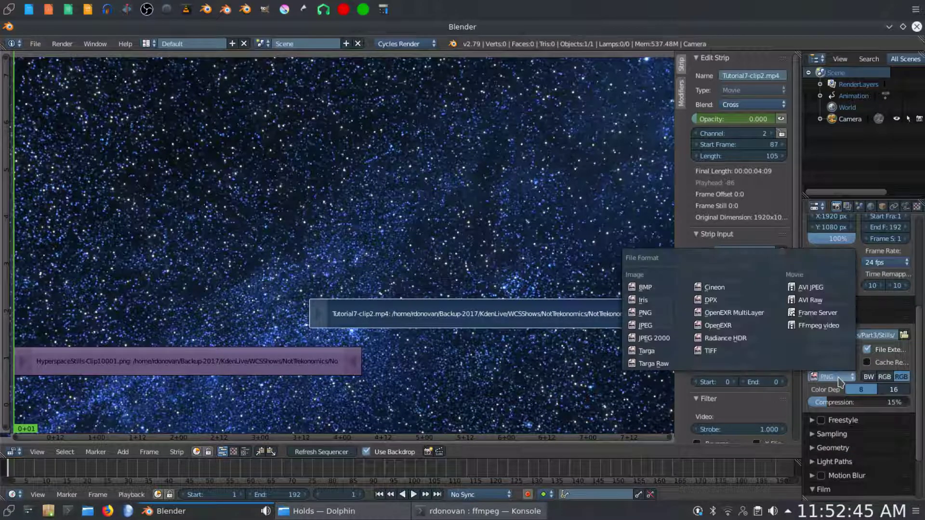
{"action": "left_click", "coordinate": [815, 327]}
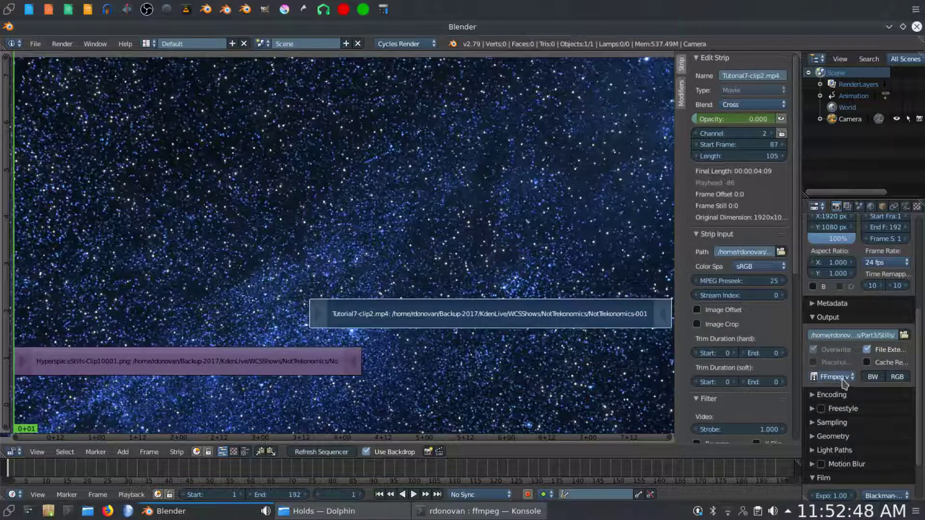
{"action": "left_click", "coordinate": [821, 396]}
{"action": "scroll", "coordinate": [831, 407], "scroll_direction": "down", "scroll_amount": 3}
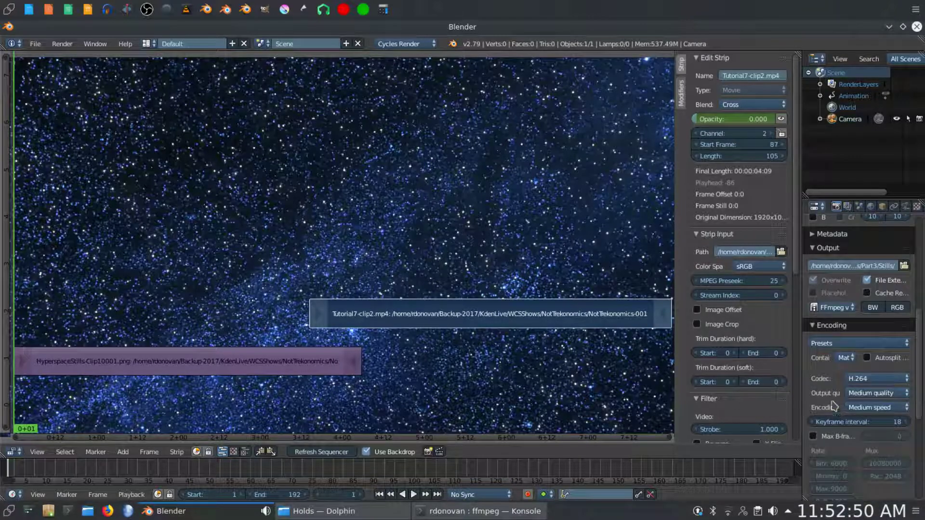
{"action": "left_click", "coordinate": [843, 358]}
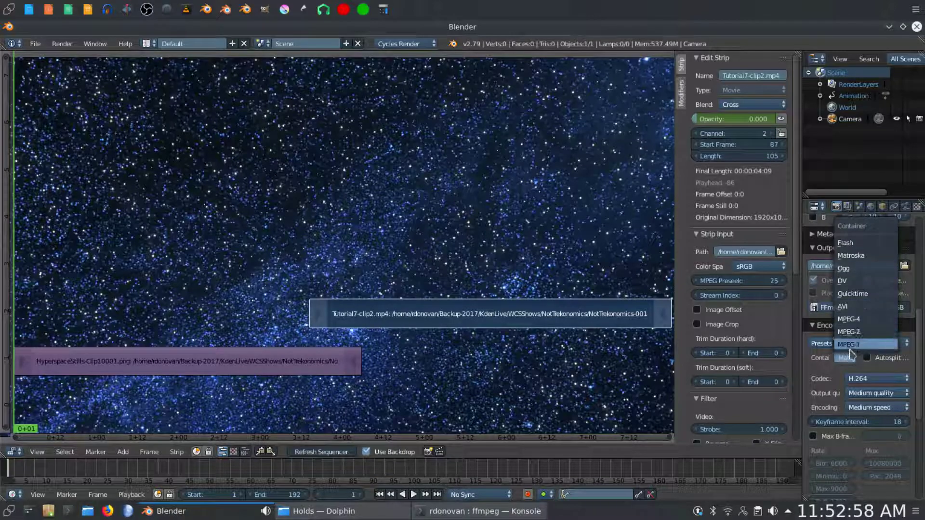
{"action": "left_click", "coordinate": [845, 332]}
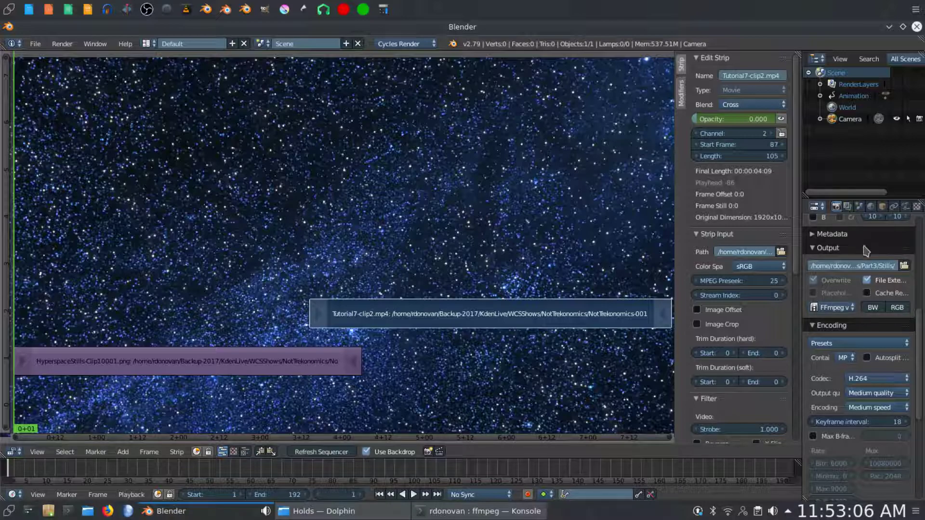
Render the full 192-frame animation
{"action": "scroll", "coordinate": [895, 291], "scroll_direction": "up", "scroll_amount": 3}
{"action": "scroll", "coordinate": [895, 292], "scroll_direction": "up", "scroll_amount": 7}
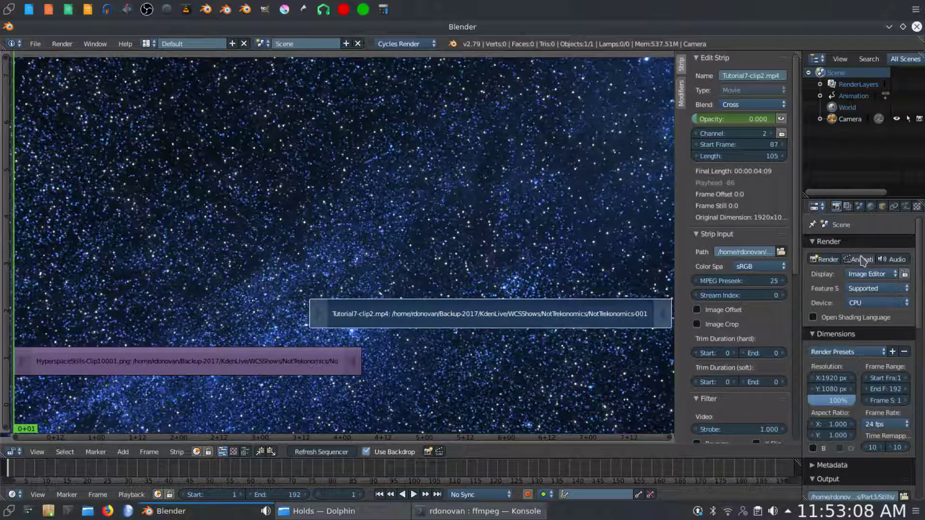
{"action": "left_click", "coordinate": [862, 261]}
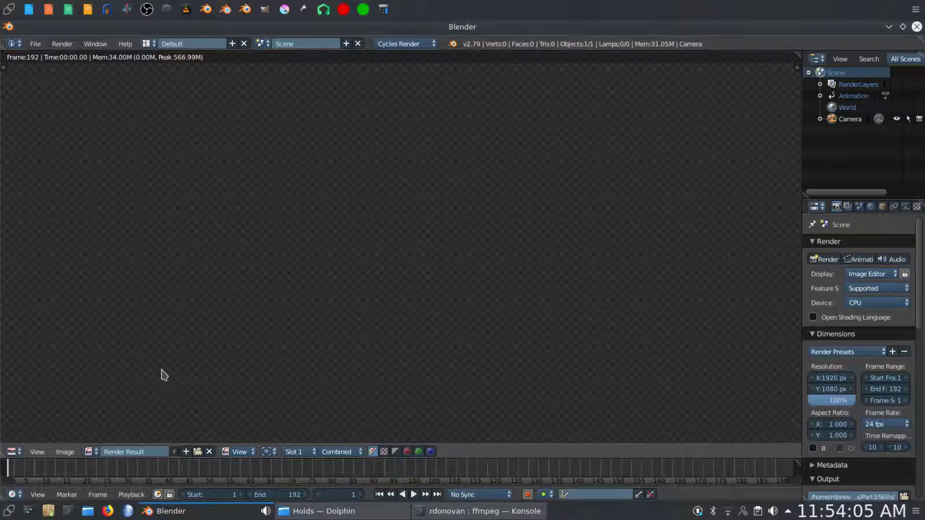
Bring Dolphin forward and back out of the Hyperspace folders to NotTrekonomics
{"action": "left_click", "coordinate": [327, 514]}
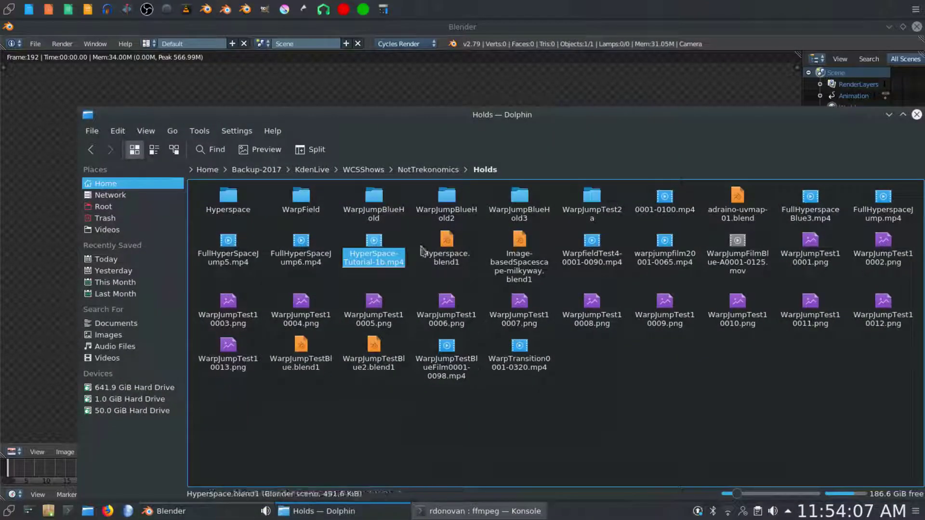
{"action": "left_click", "coordinate": [232, 200]}
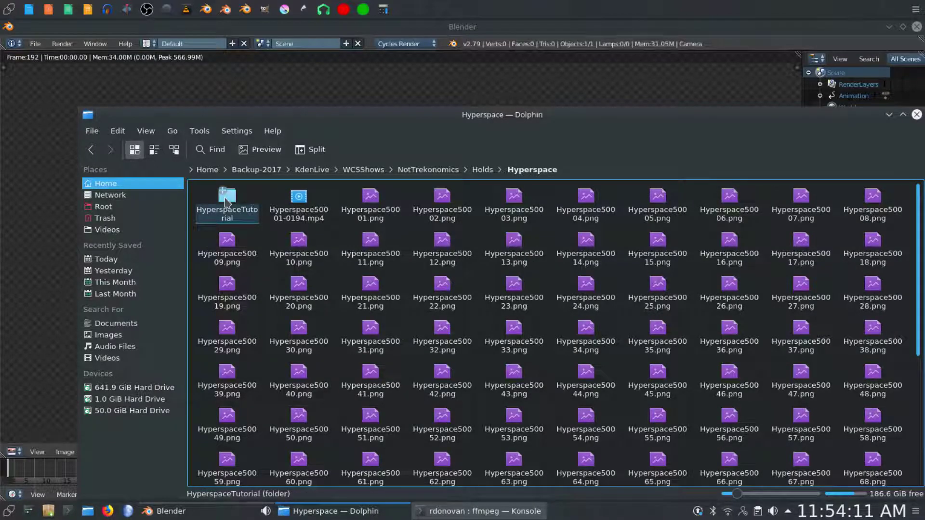
{"action": "left_click", "coordinate": [226, 201]}
{"action": "left_click", "coordinate": [532, 170]}
{"action": "left_click", "coordinate": [482, 171]}
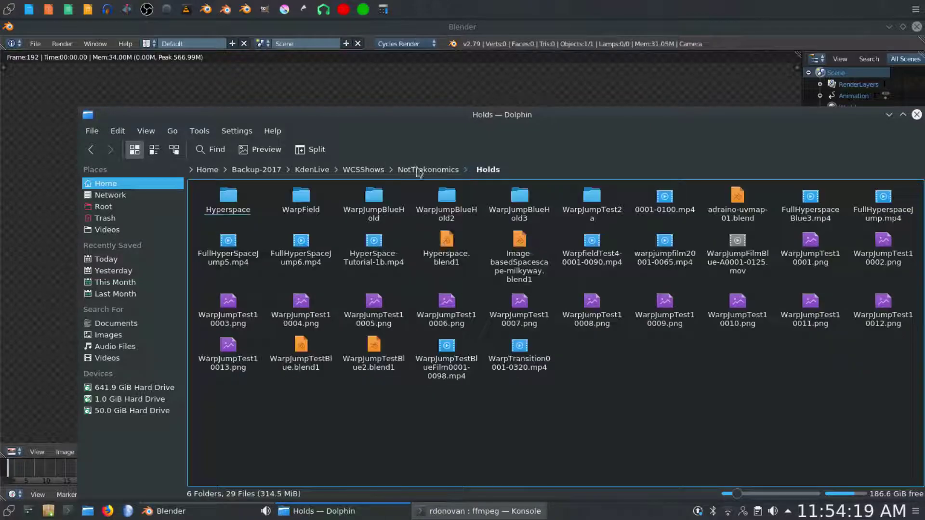
{"action": "left_click", "coordinate": [420, 170]}
Go into NotTrekonomics-0012-Hyperspace-Jump > TutorialFiles > Part3 > Stills and play 0001-0192.mp4
{"action": "left_click", "coordinate": [372, 264]}
{"action": "left_click", "coordinate": [227, 201]}
{"action": "left_click", "coordinate": [356, 207]}
{"action": "left_click", "coordinate": [221, 205]}
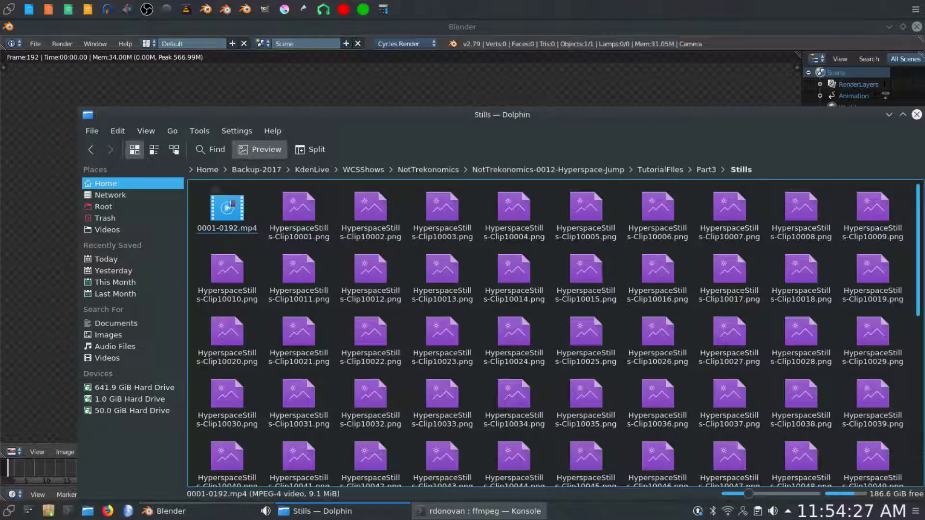
{"action": "left_click", "coordinate": [221, 206]}
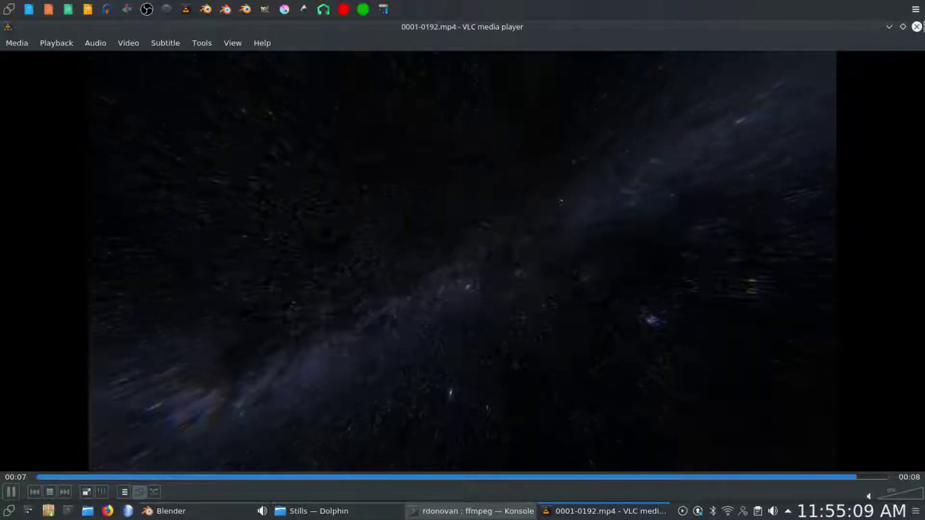
Watch the 8-second 0001-0192.mp4 render in VLC, then close the player
{"action": "left_click", "coordinate": [917, 26]}
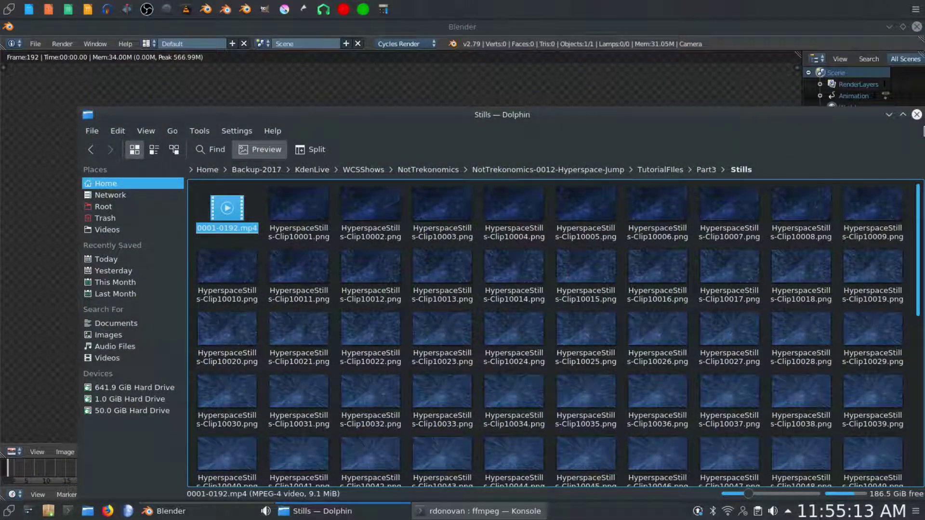
Minimize Dolphin and switch Blender's Image Editor area back to the Video Sequence Editor
{"action": "left_click", "coordinate": [889, 115]}
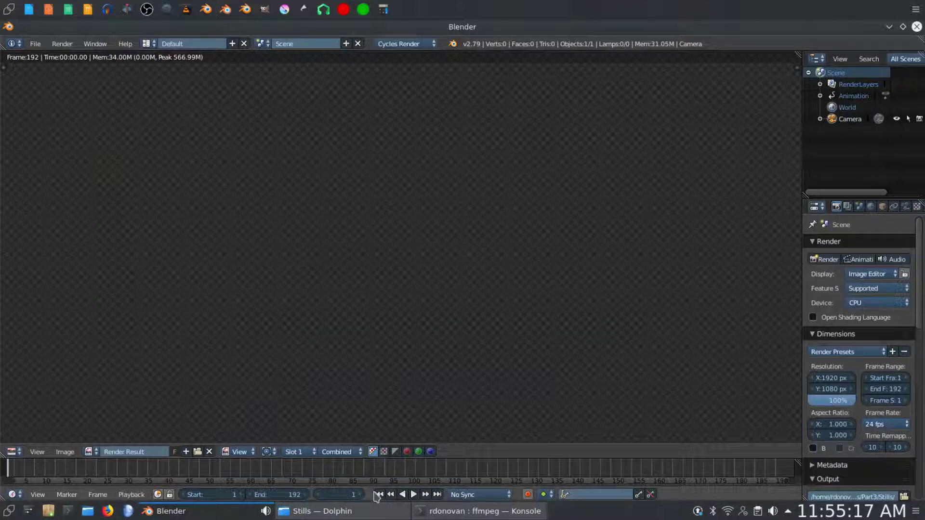
{"action": "left_click", "coordinate": [13, 452]}
{"action": "left_click", "coordinate": [48, 337]}
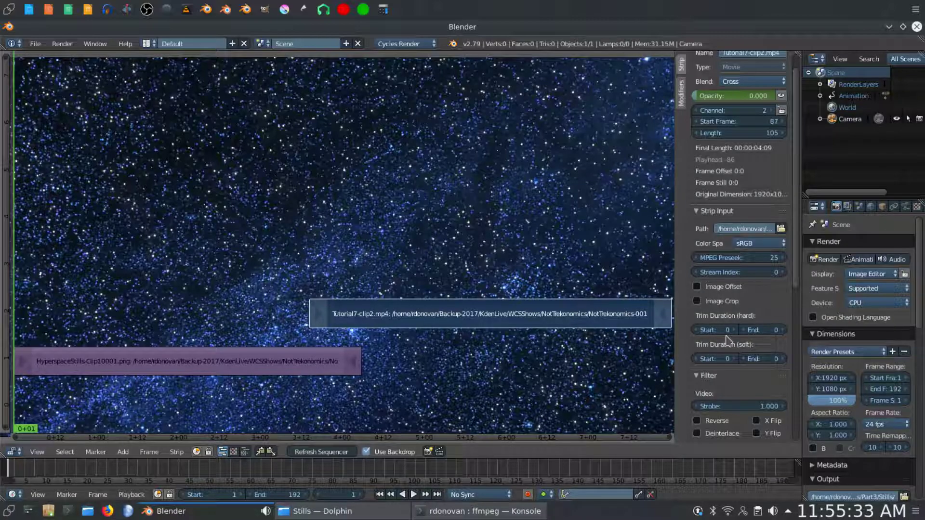
{"action": "scroll", "coordinate": [728, 339], "scroll_direction": "down", "scroll_amount": 6}
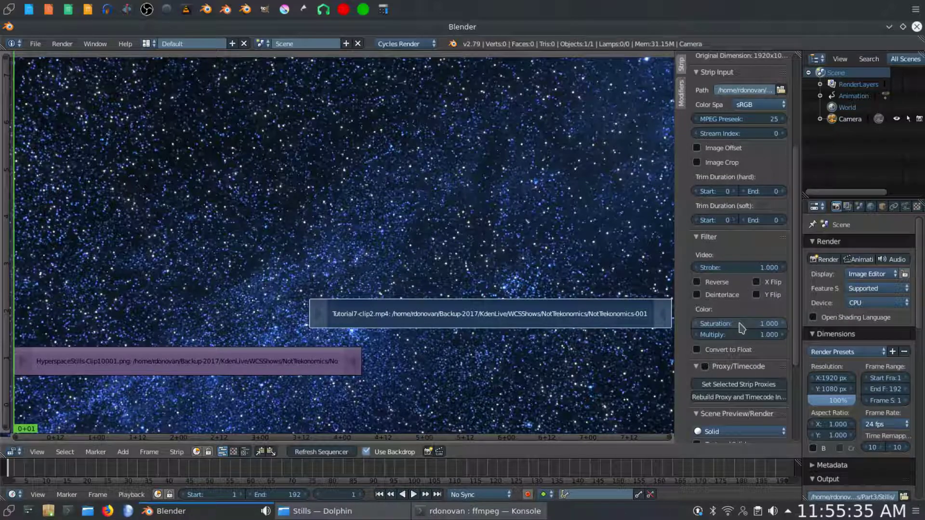
Tick Image Offset in Strip Input for Tutorial7-clip2.mp4, leaving X and Y at 0
{"action": "scroll", "coordinate": [732, 289], "scroll_direction": "up", "scroll_amount": 4}
{"action": "left_click", "coordinate": [697, 194]}
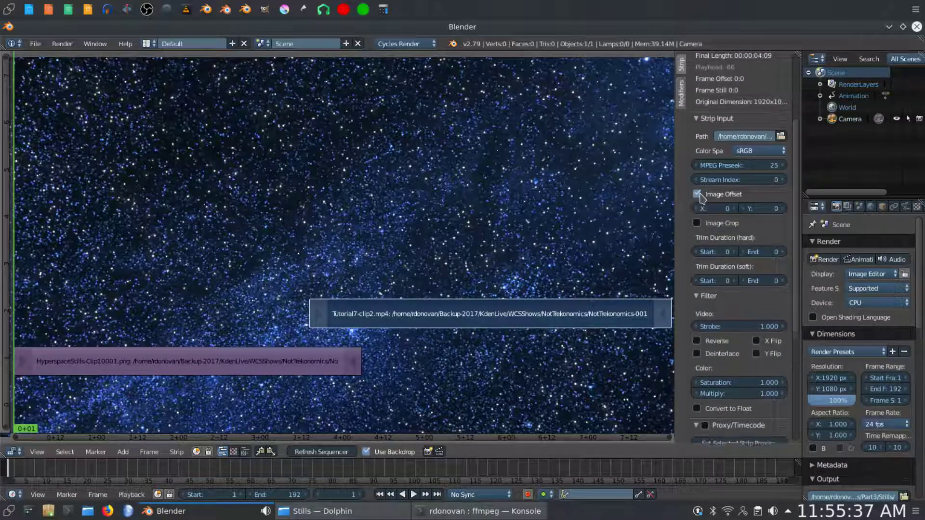